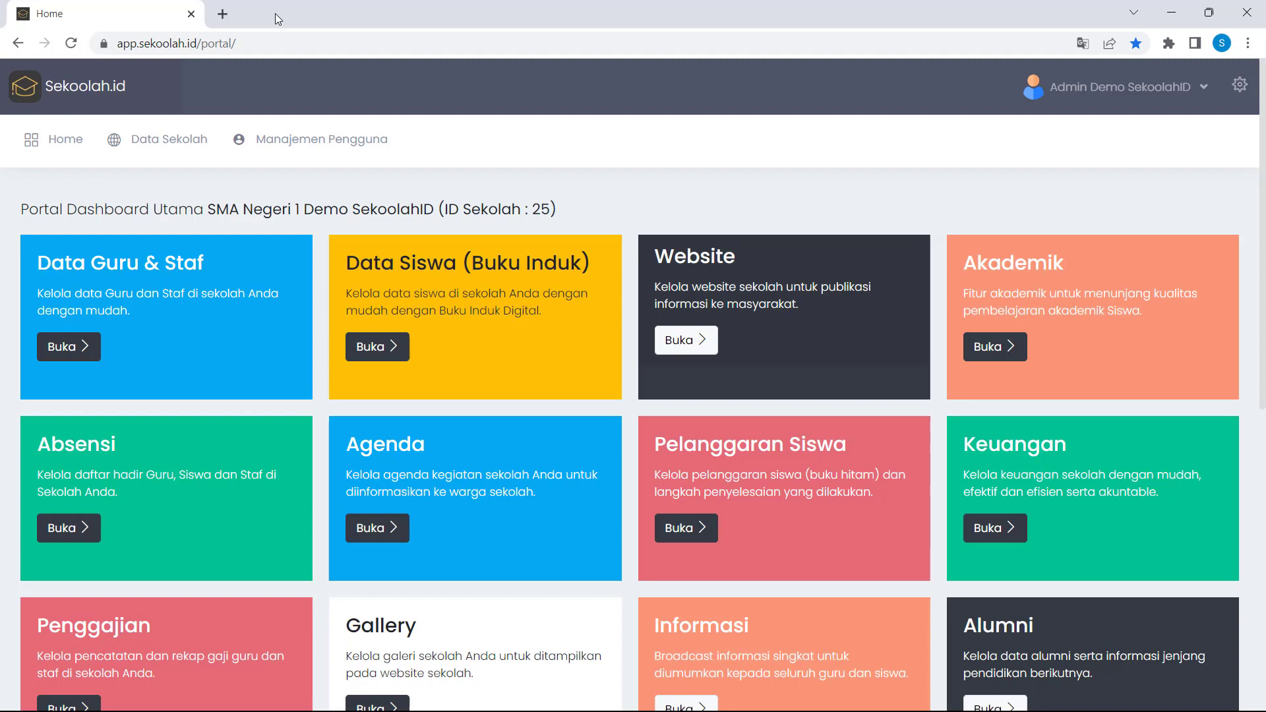
- Open the Saldo Kas reference page of the Keuangan module
click(985, 534)
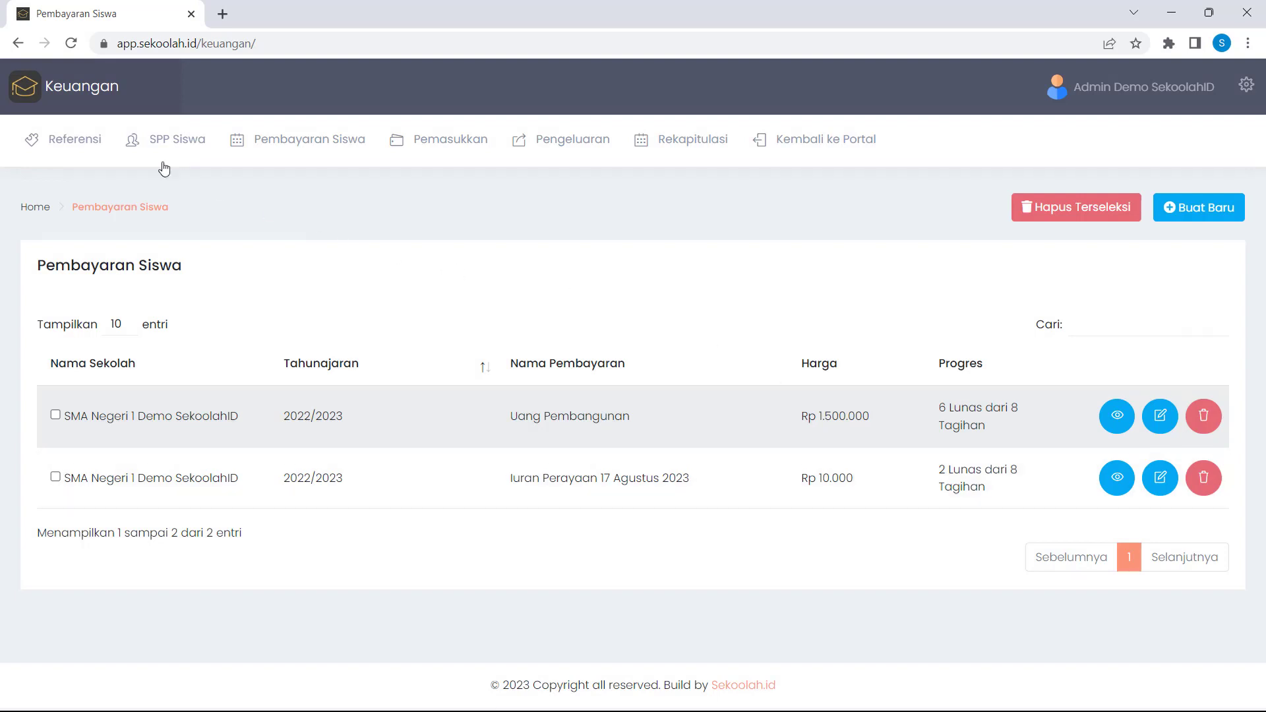
mouse_move(63, 134)
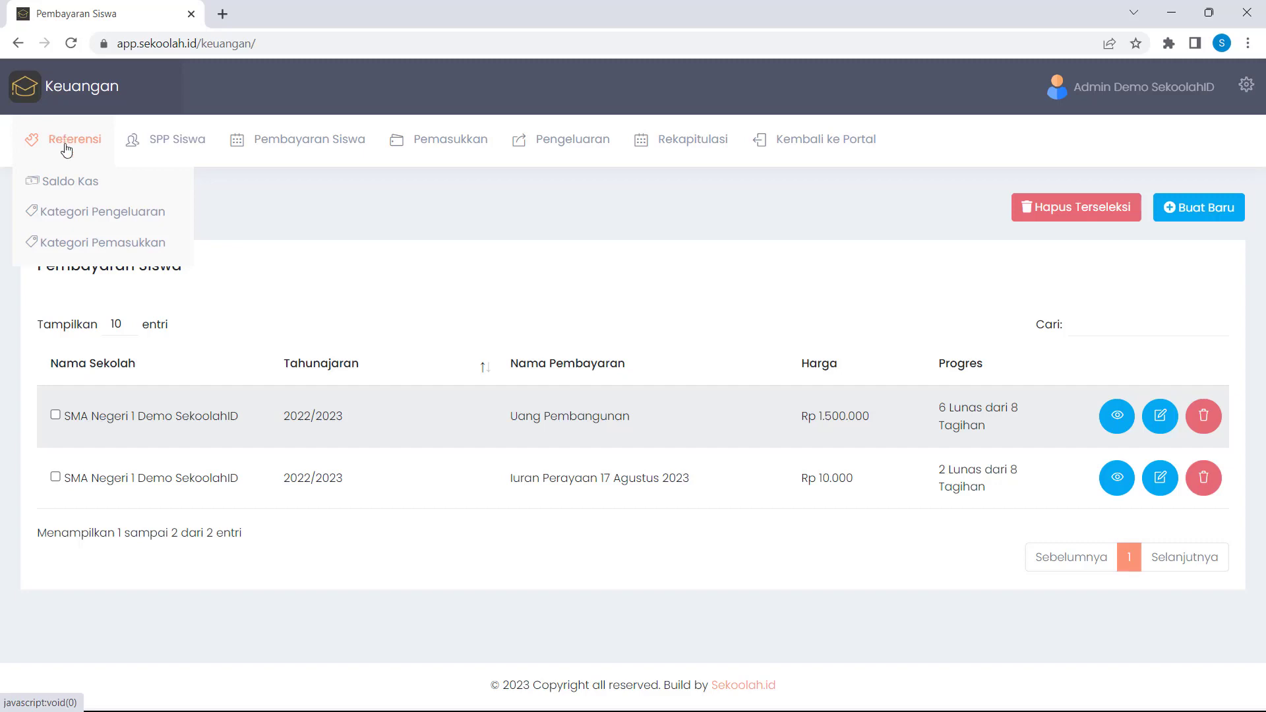
click(66, 181)
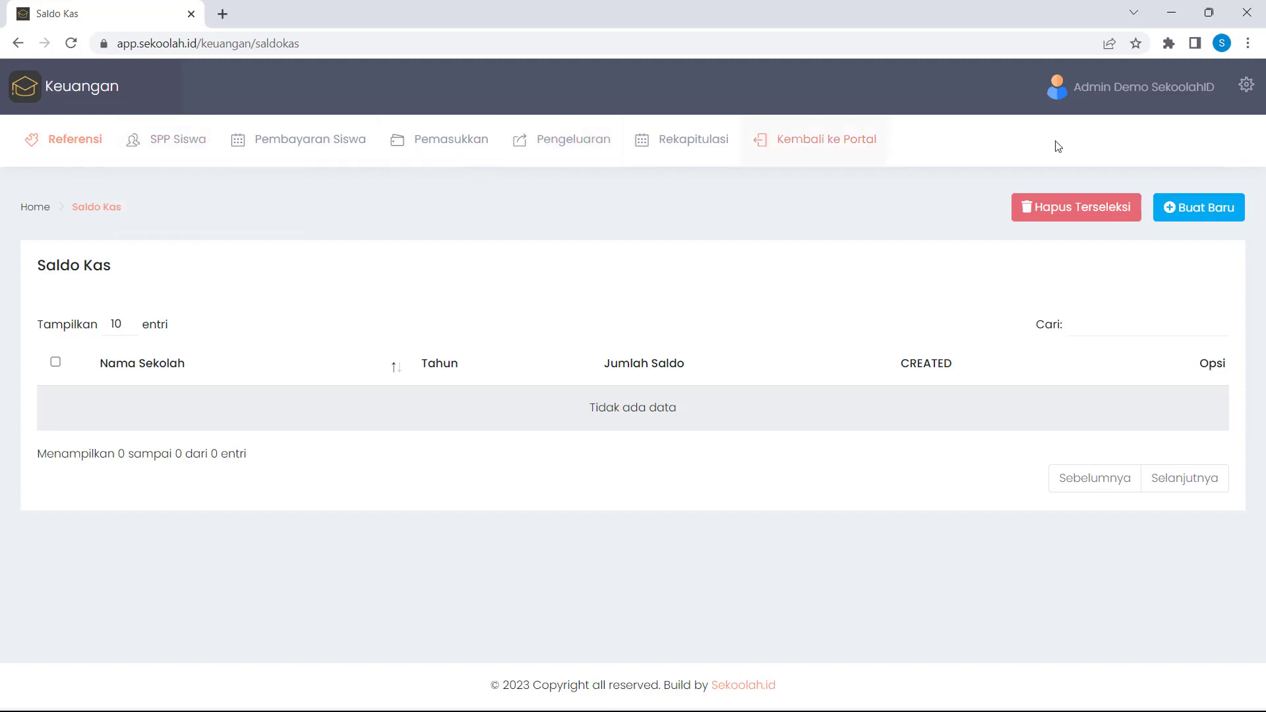
- Add and save a cash balance of 300000000 for SMA Negeri 1 Demo SekoolahID for the year 2023
click(1188, 208)
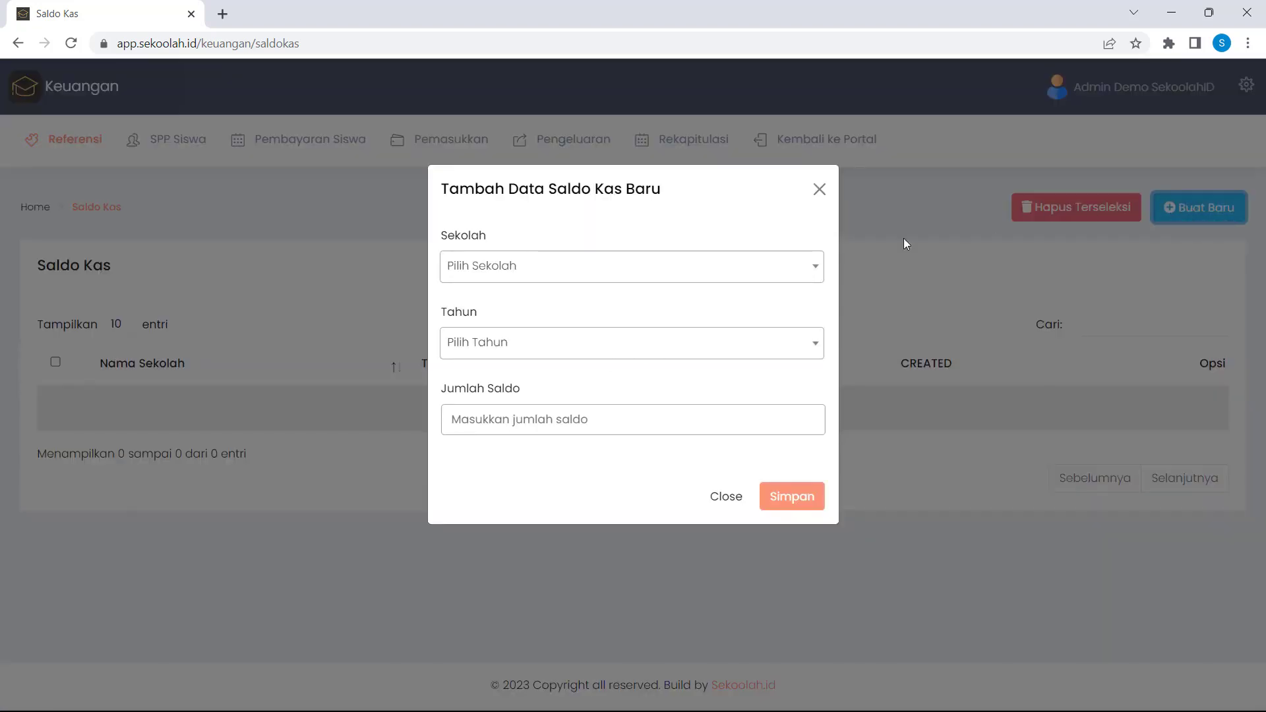
click(771, 272)
click(602, 355)
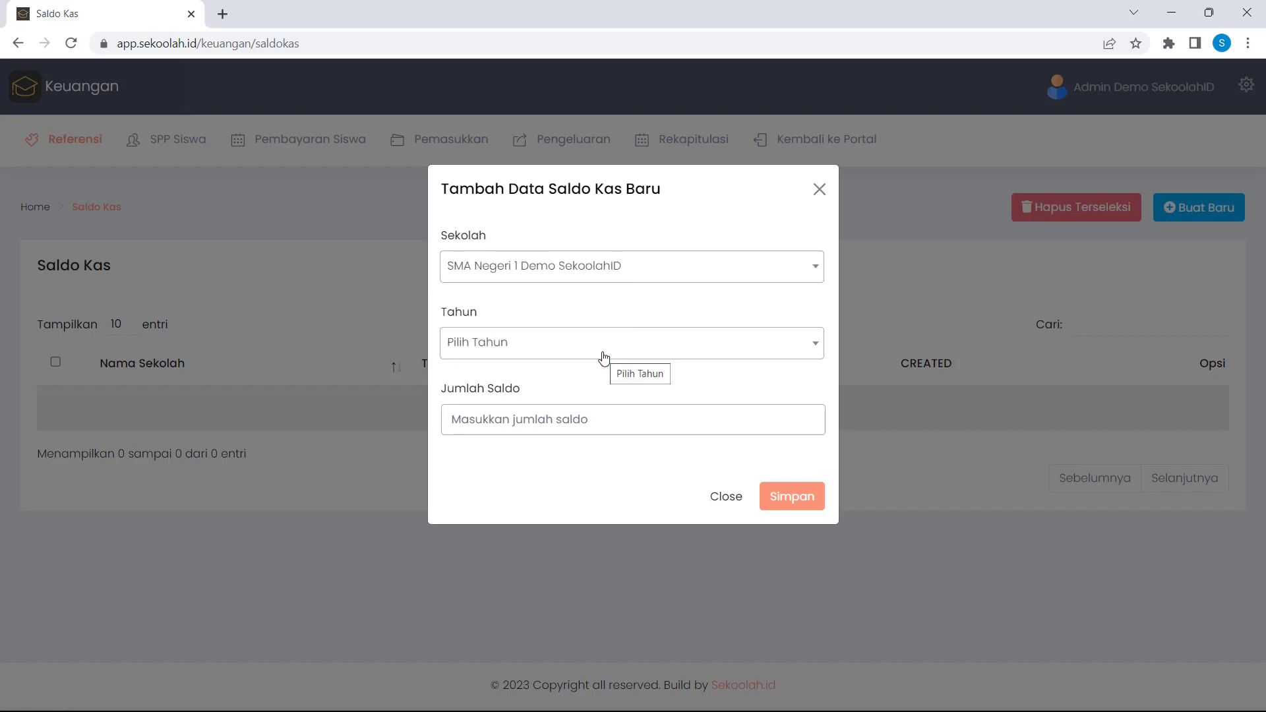
click(602, 355)
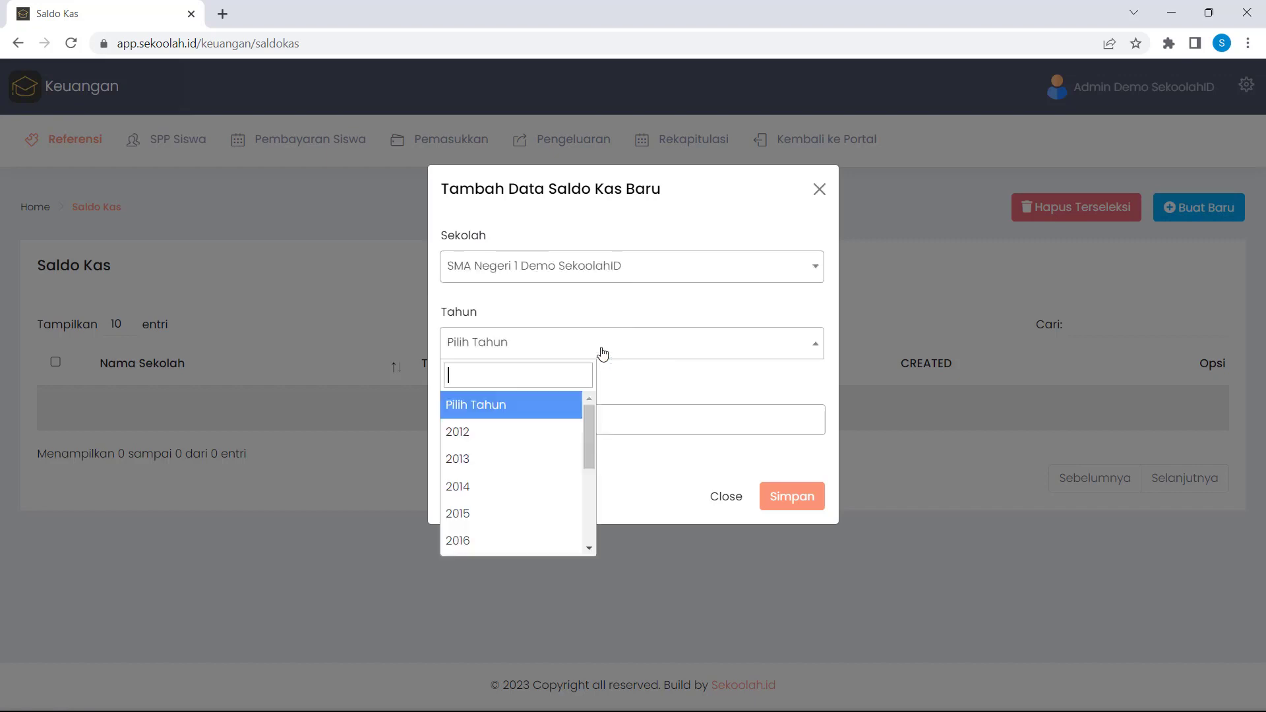
text(2023)
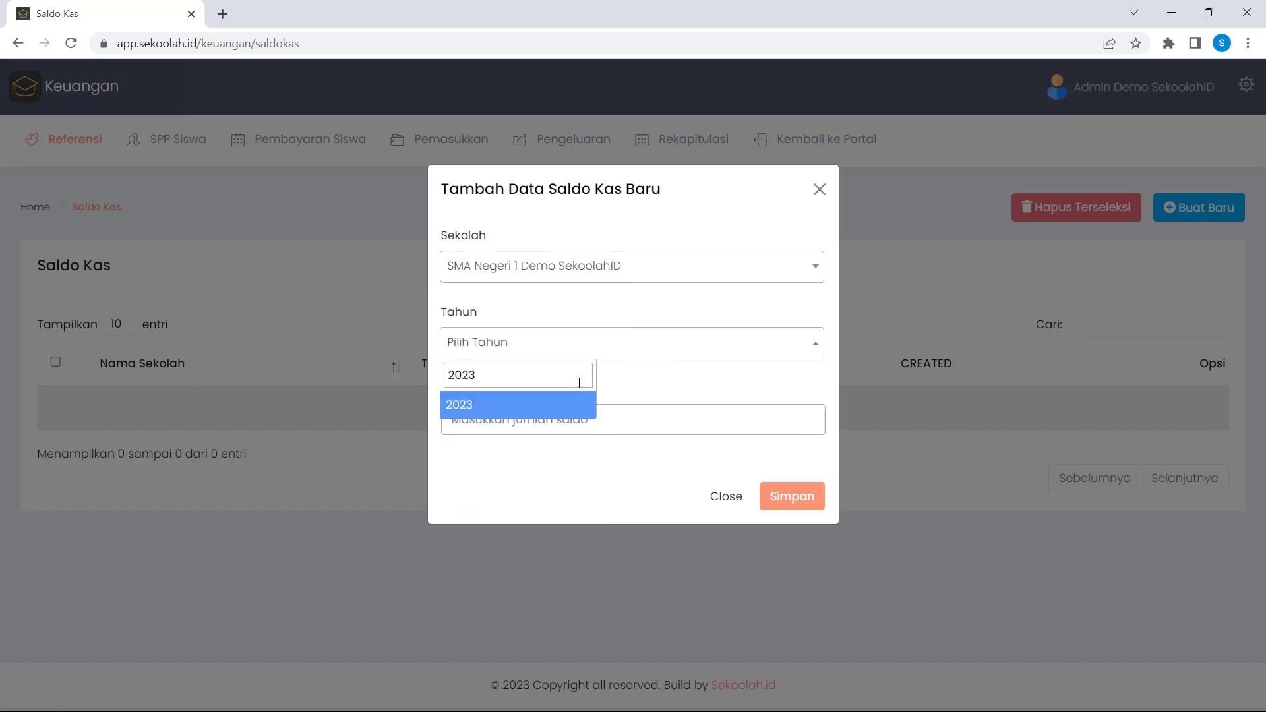
click(572, 403)
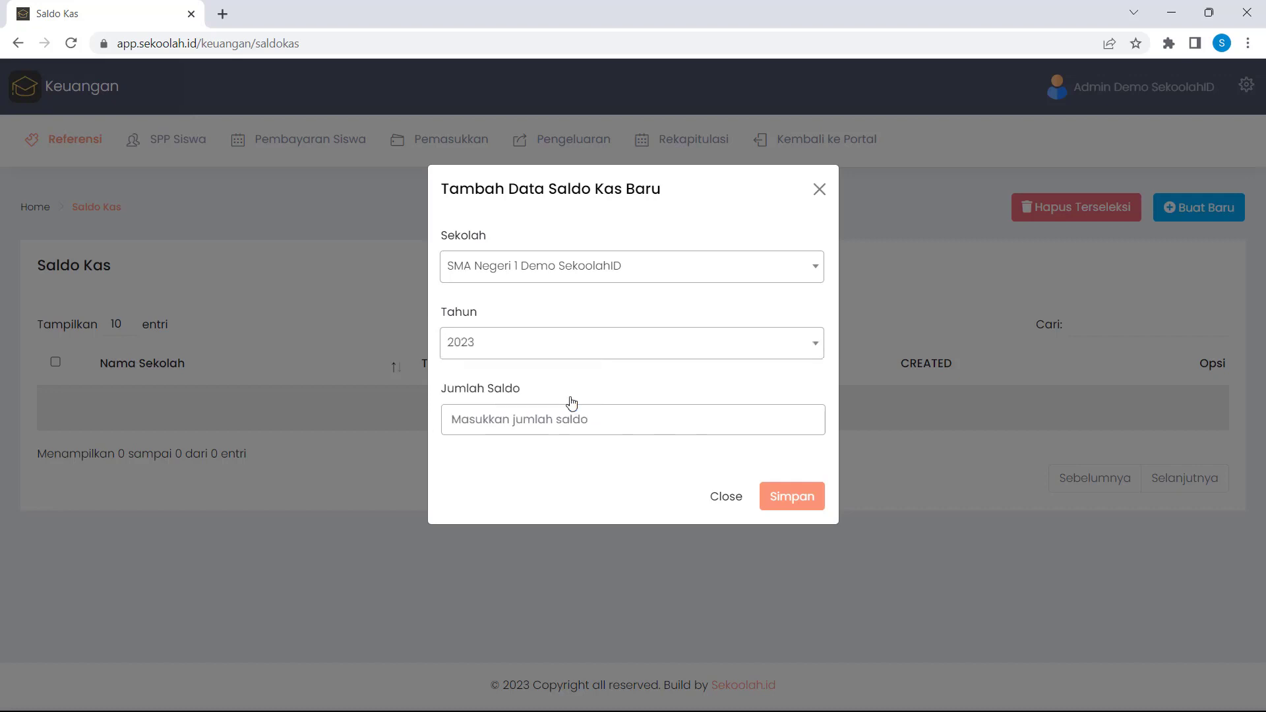
click(571, 420)
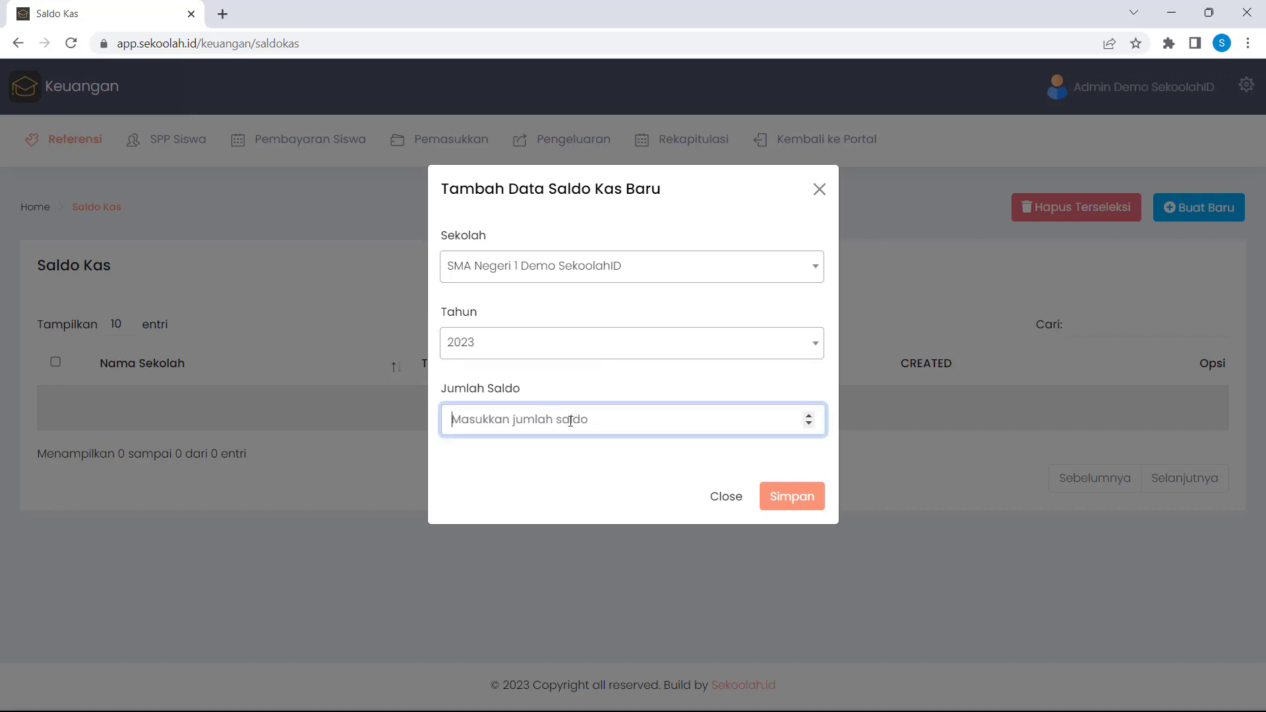
text(300000000)
click(799, 498)
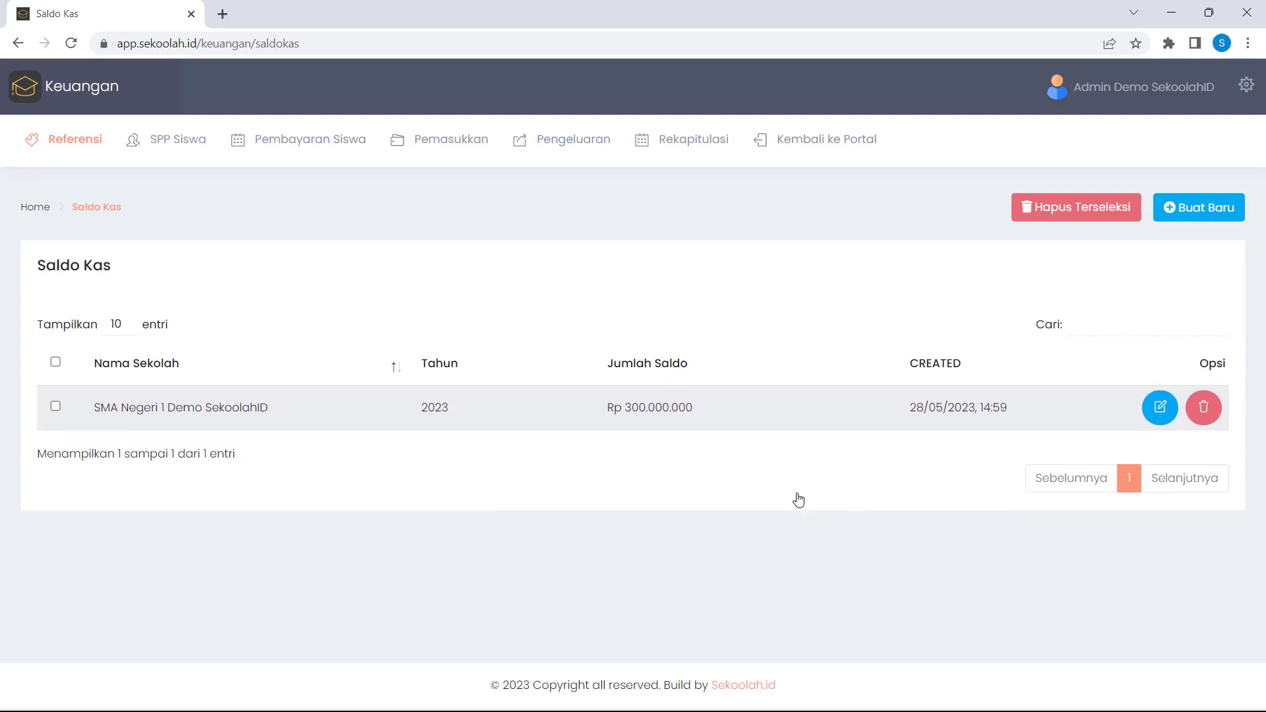
- Add and save the expense category (Kategori Pengeluaran) "Belanja Pegawai" for SMA Negeri 1 Demo SekoolahID
mouse_move(83, 155)
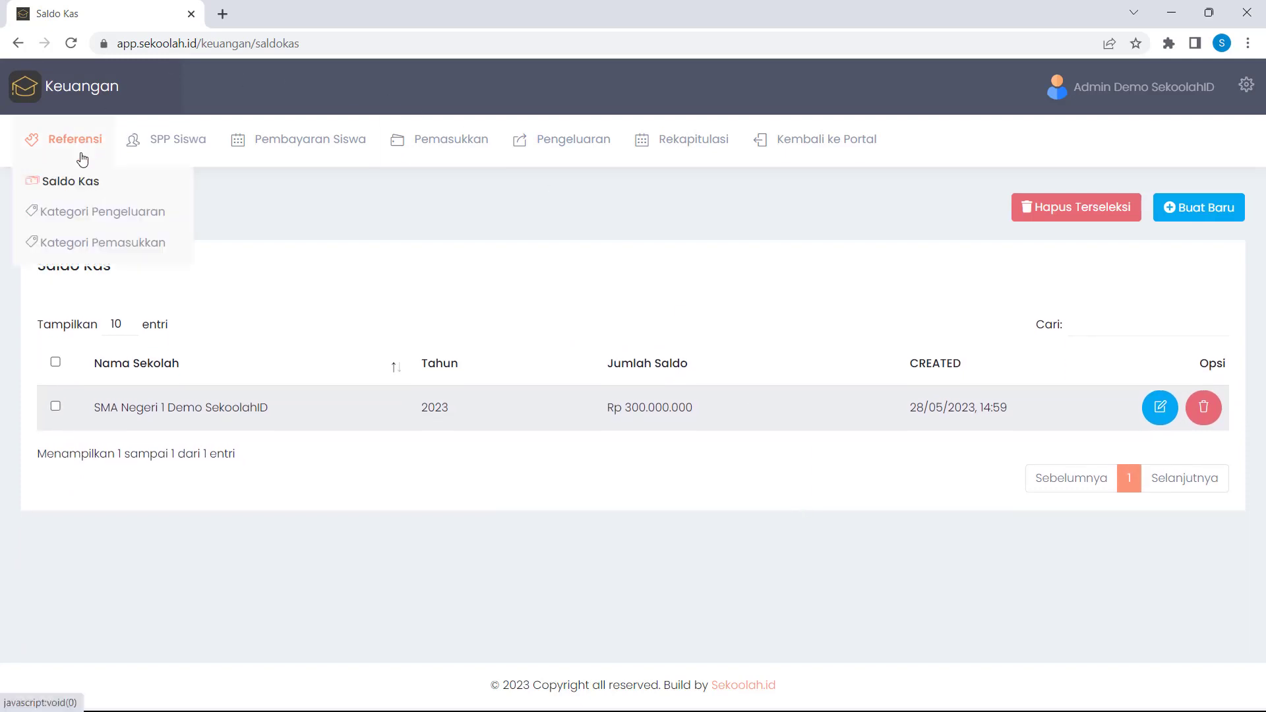
click(89, 221)
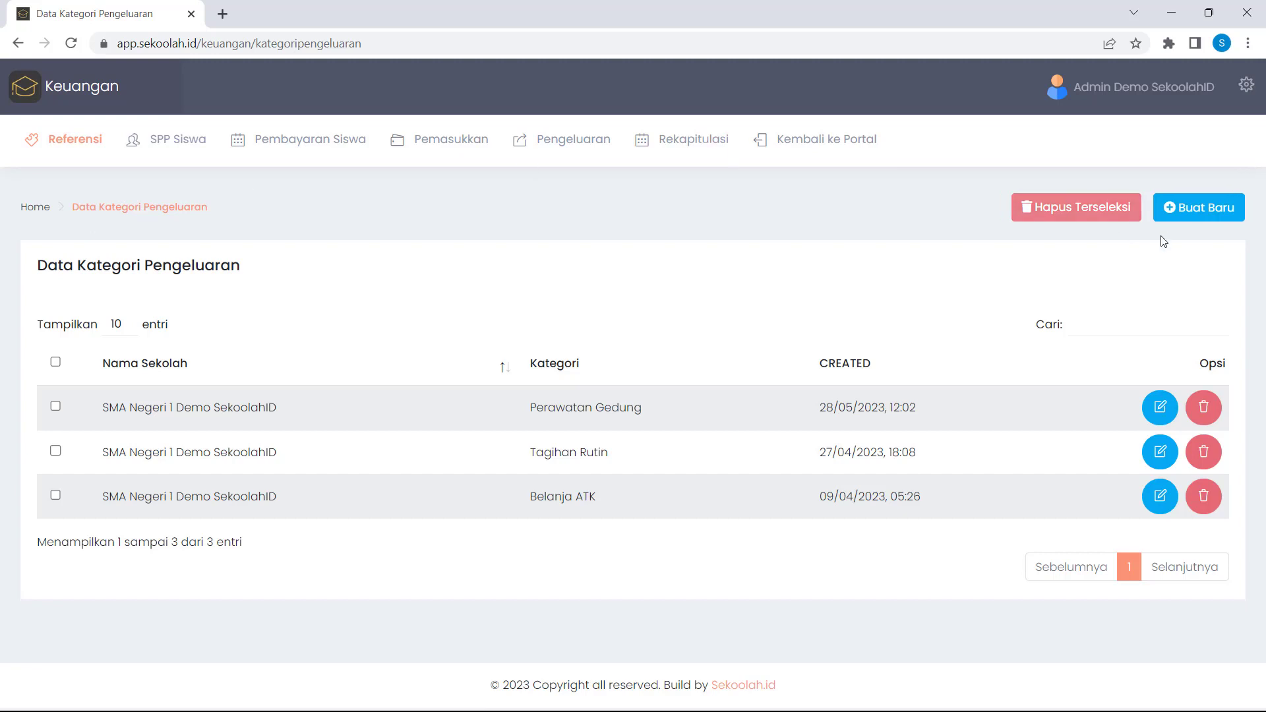
click(1204, 217)
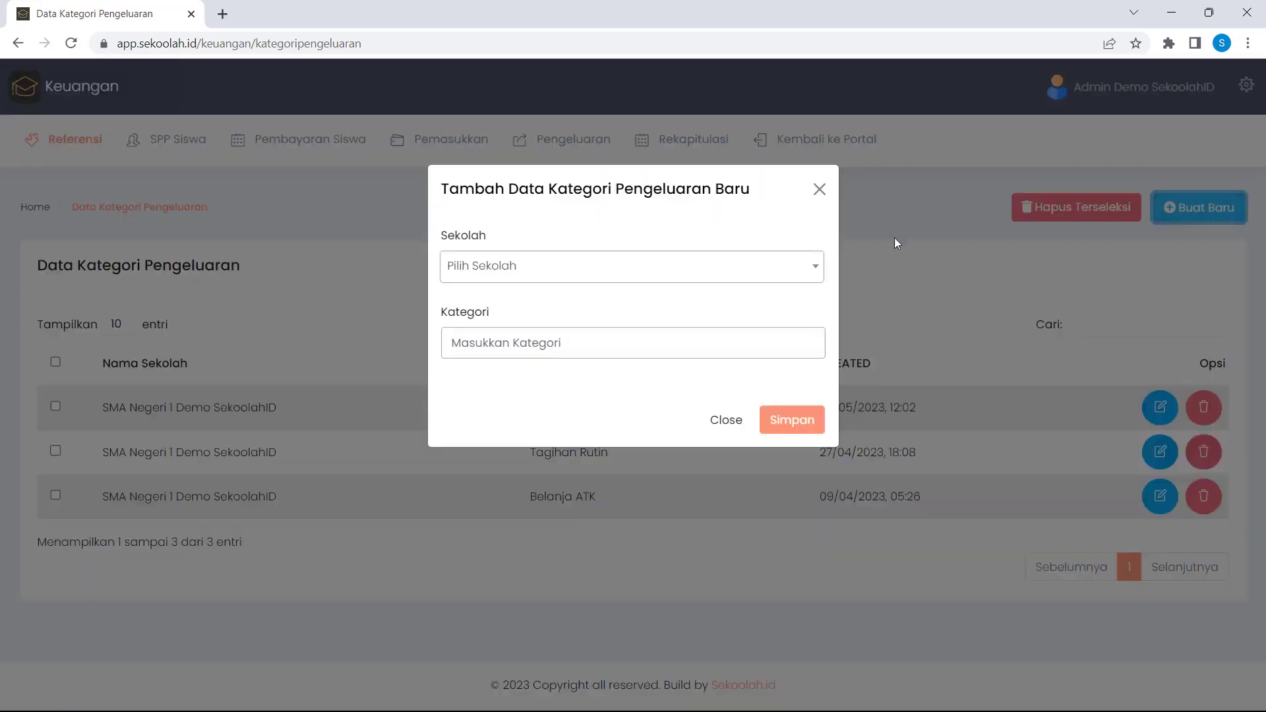
click(778, 270)
click(583, 372)
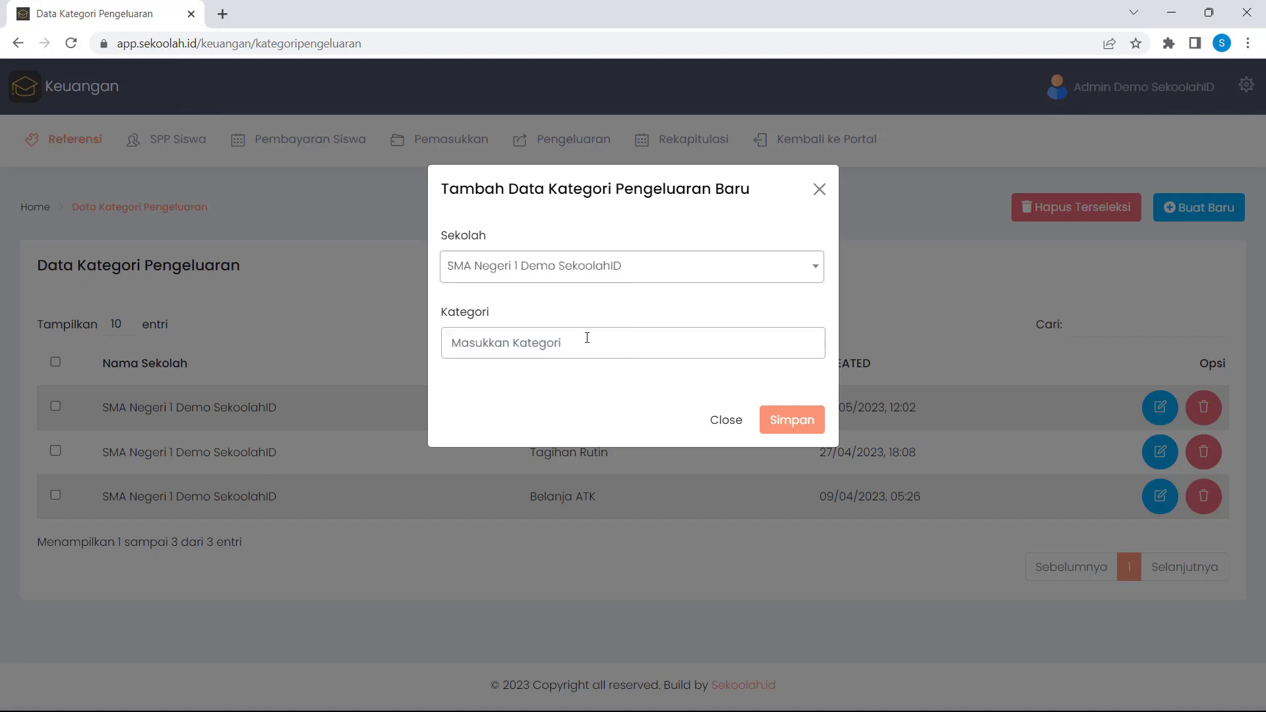
click(586, 338)
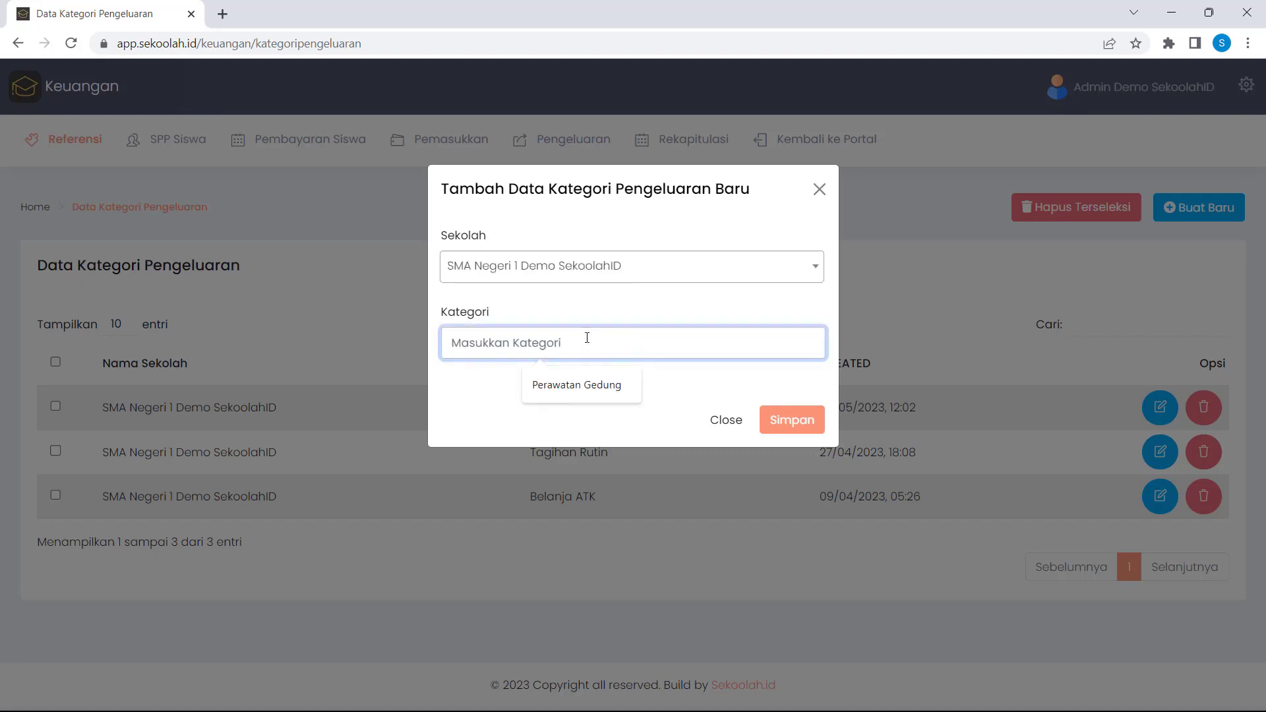
text(Belanja Pegawai)
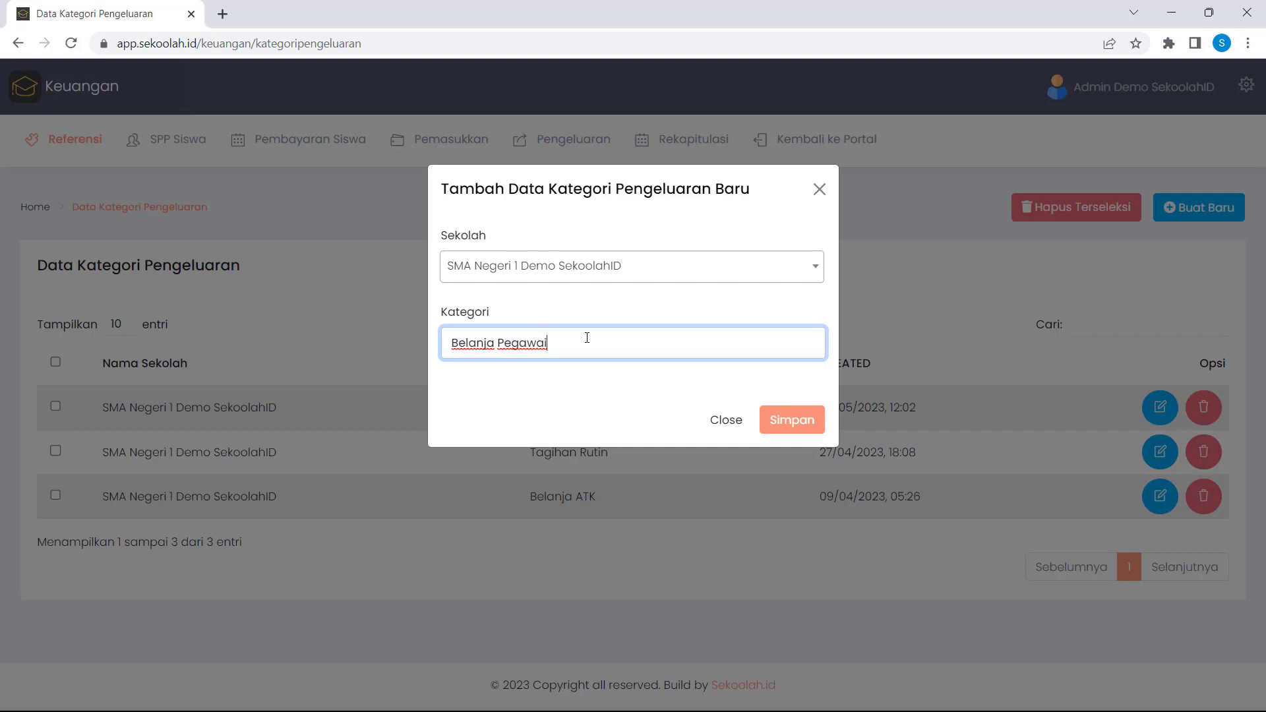
click(782, 420)
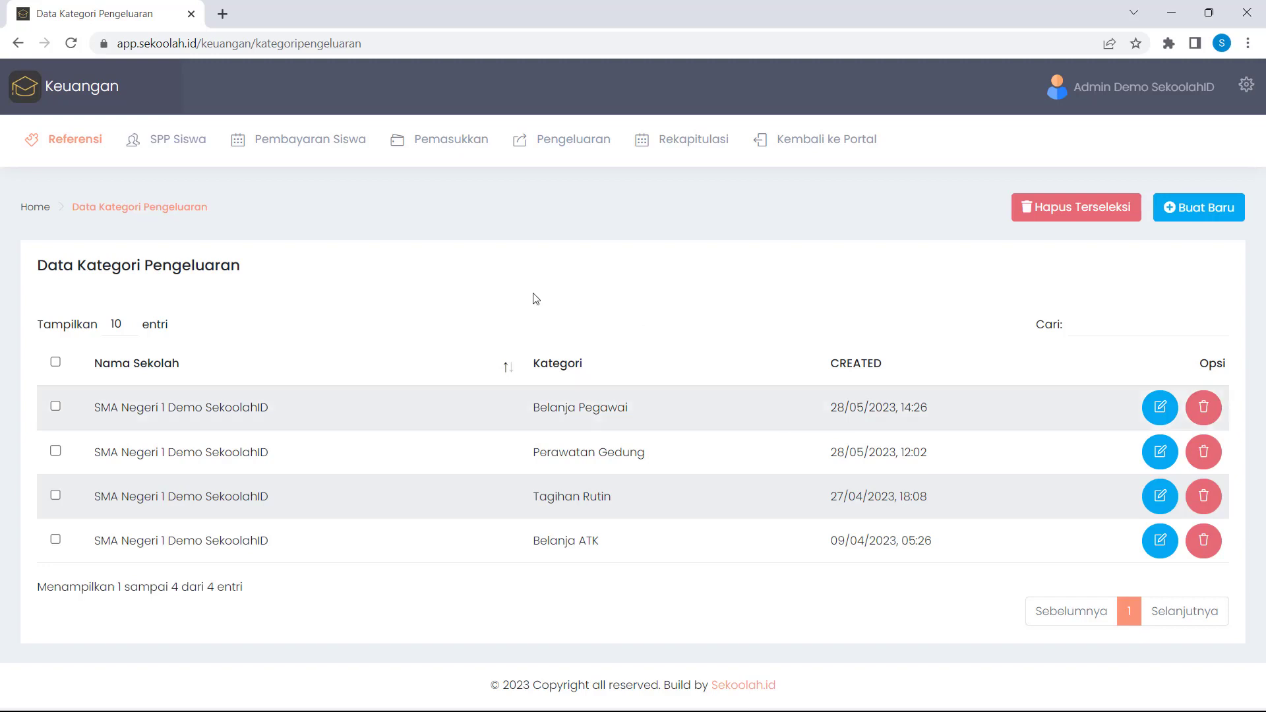
- Add and save the income category (Kategori Pemasukkan) "Laba Kantin" for SMA Negeri 1 Demo SekoolahID
mouse_move(102, 155)
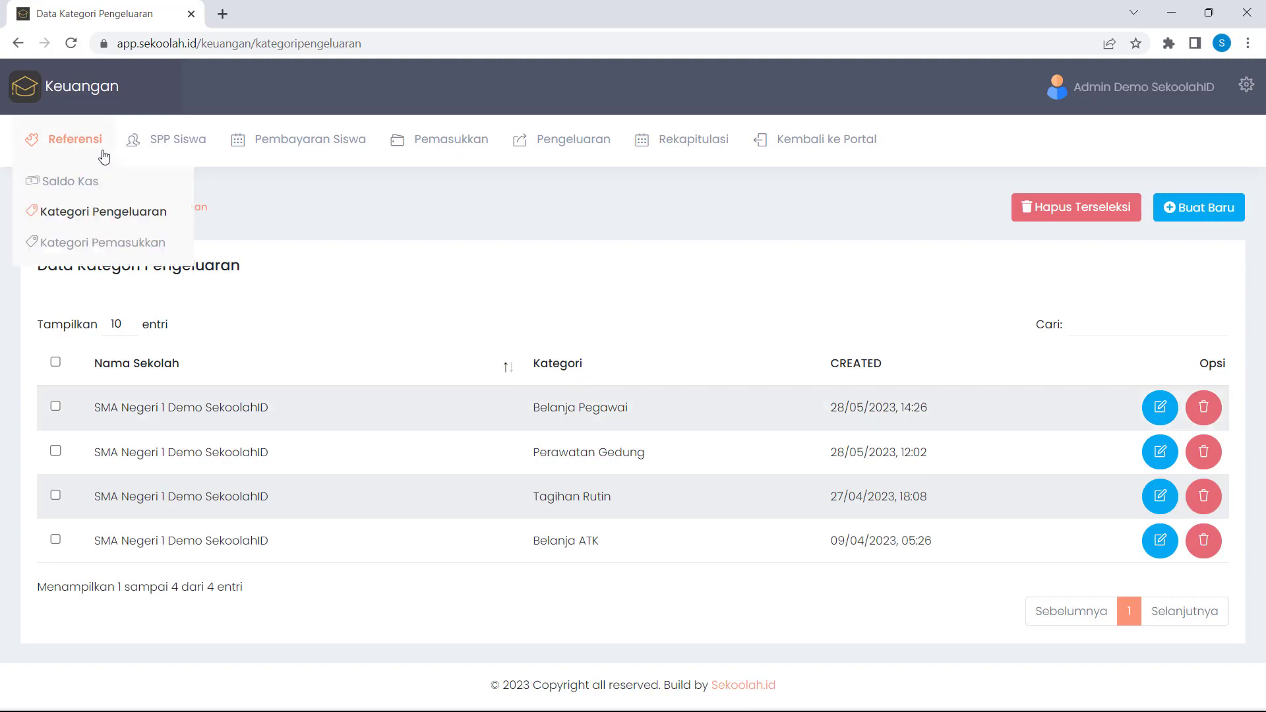
click(83, 244)
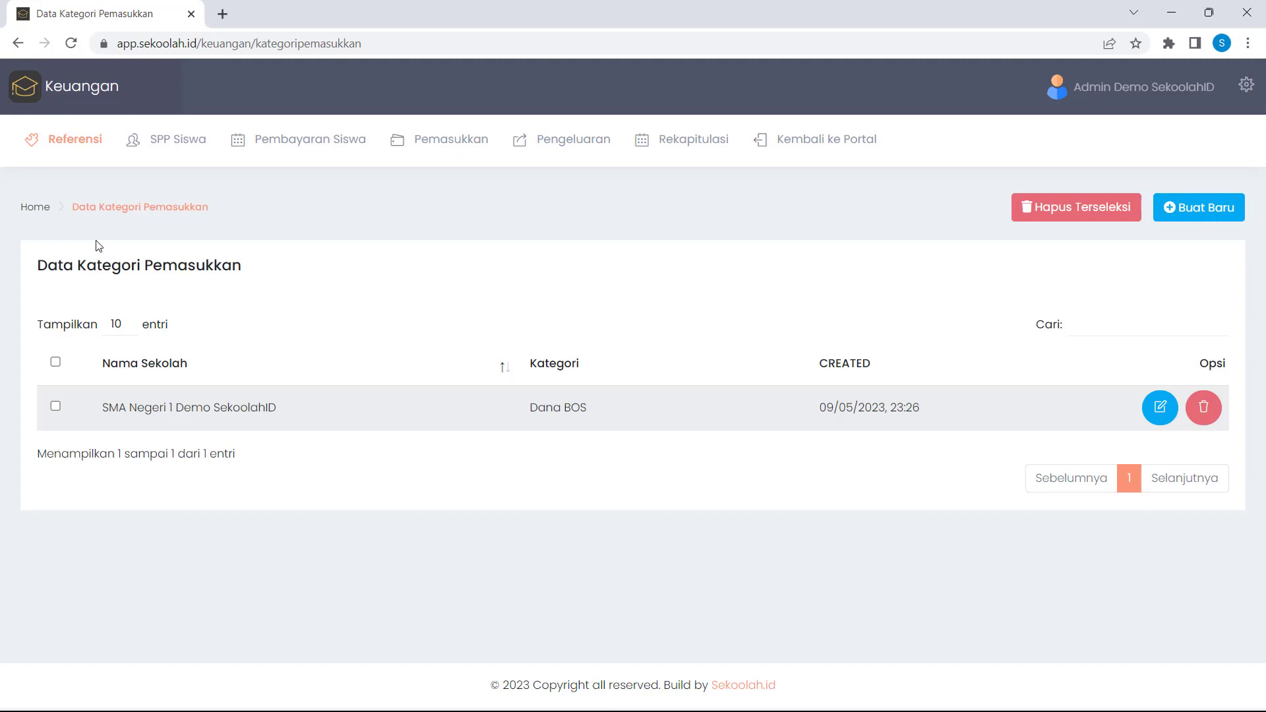
click(1230, 210)
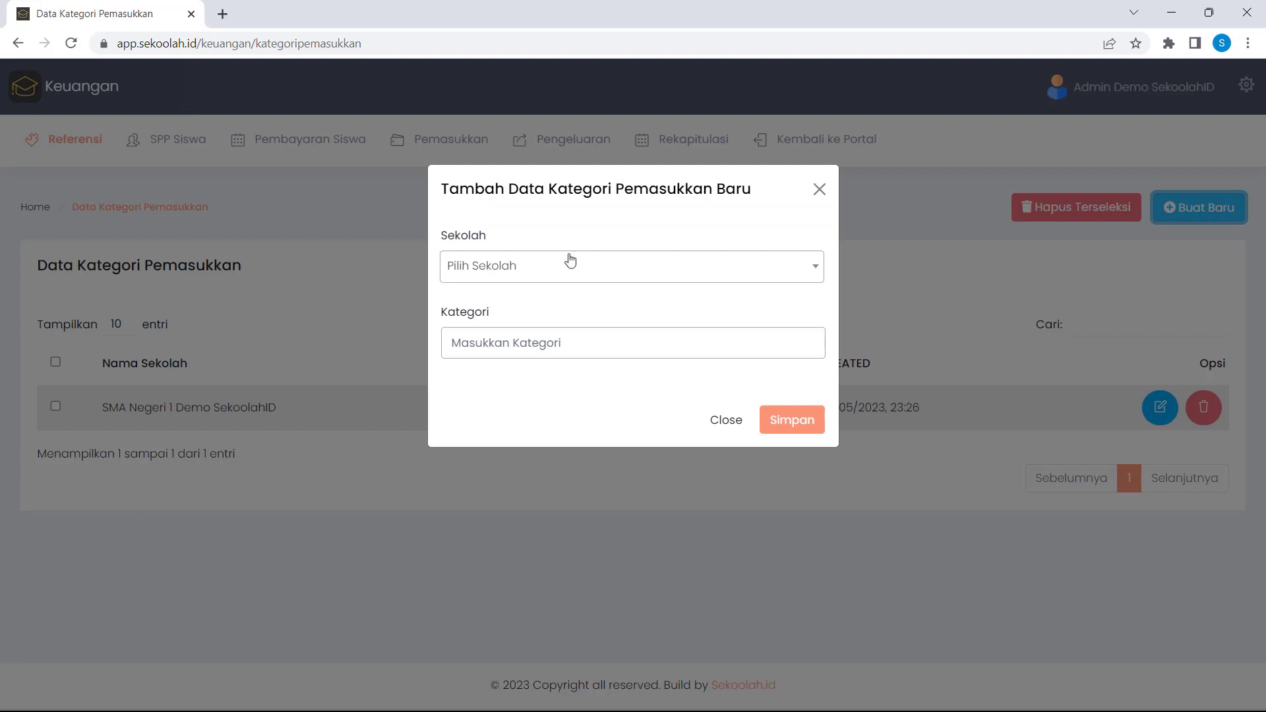
click(571, 261)
click(517, 355)
click(522, 342)
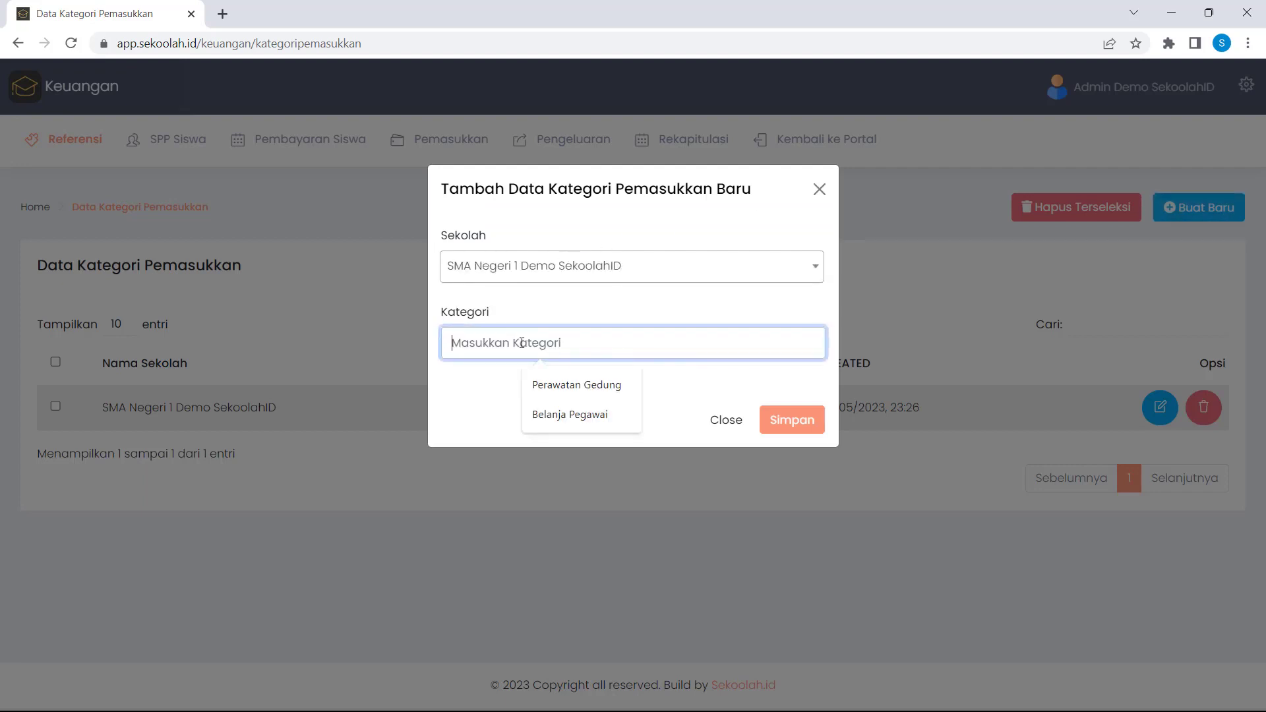
text(Laba Kantin)
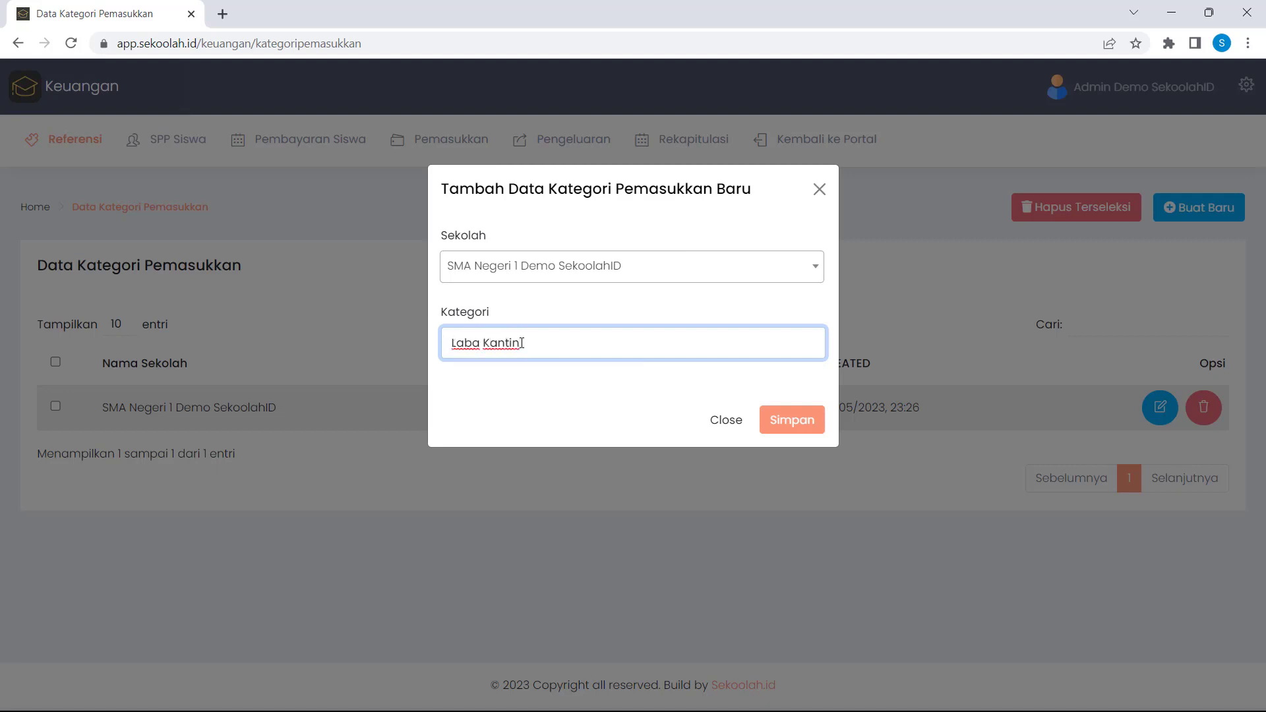
click(788, 420)
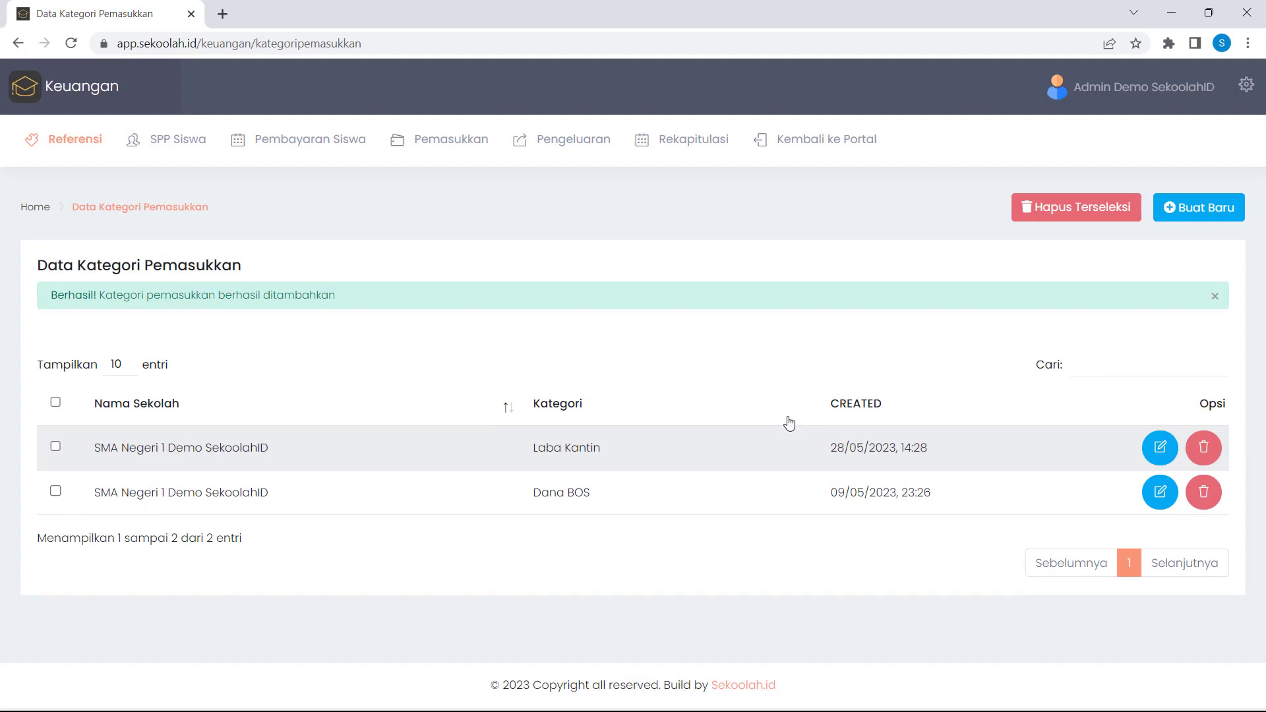
- Generate a new SPP month (Bulan Baru) 2023-05 for SMA Negeri 1 Demo SekoolahID, school year 2022/2023, with an SPP amount of 150000
mouse_move(159, 145)
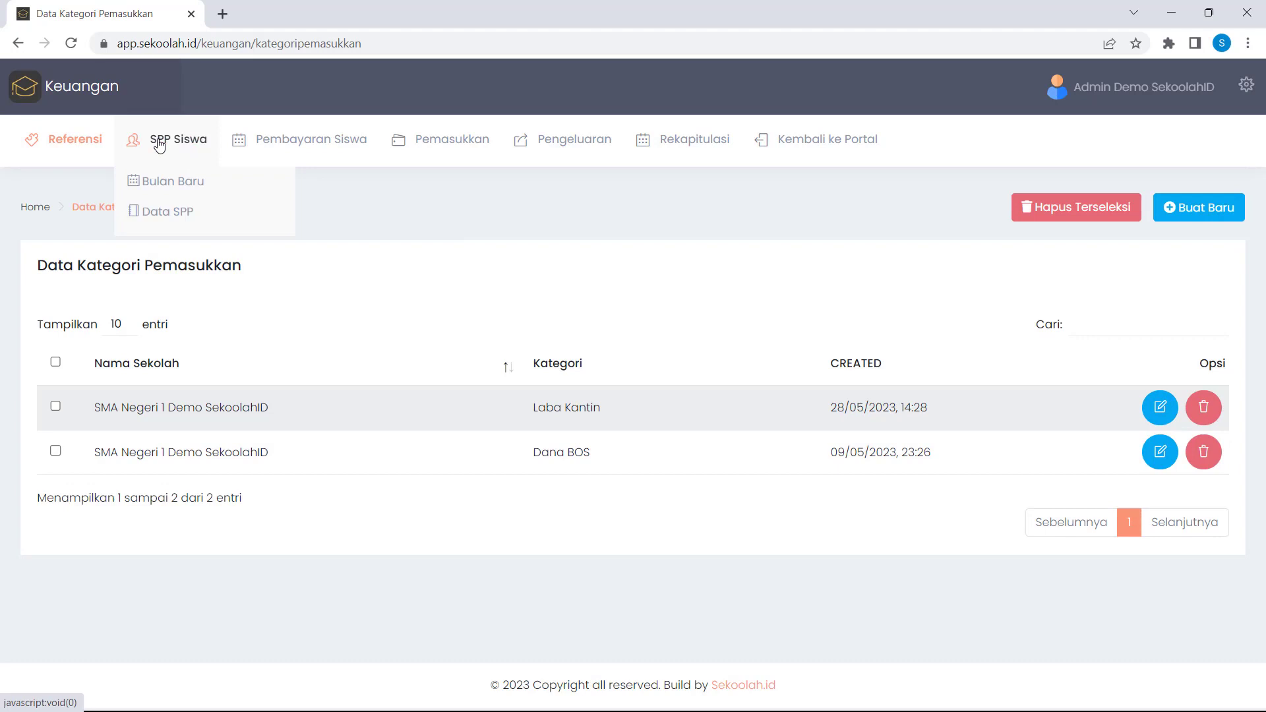
click(161, 181)
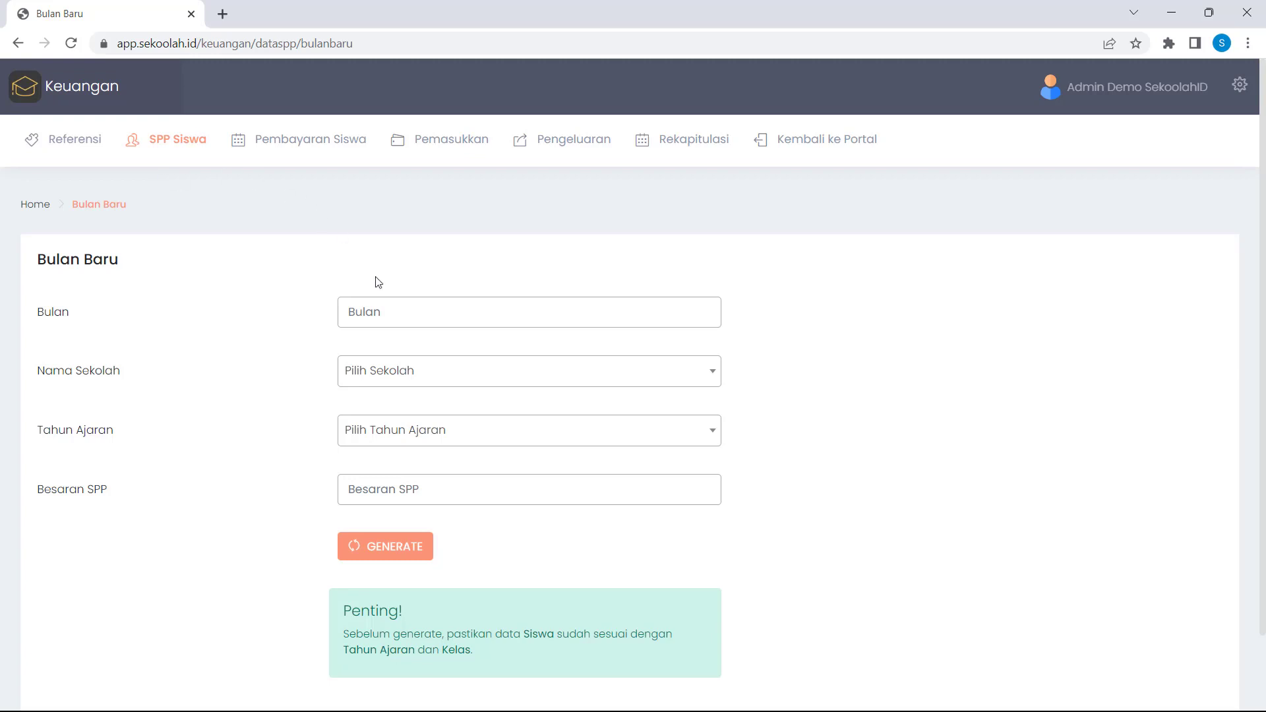
click(395, 315)
click(367, 437)
click(388, 382)
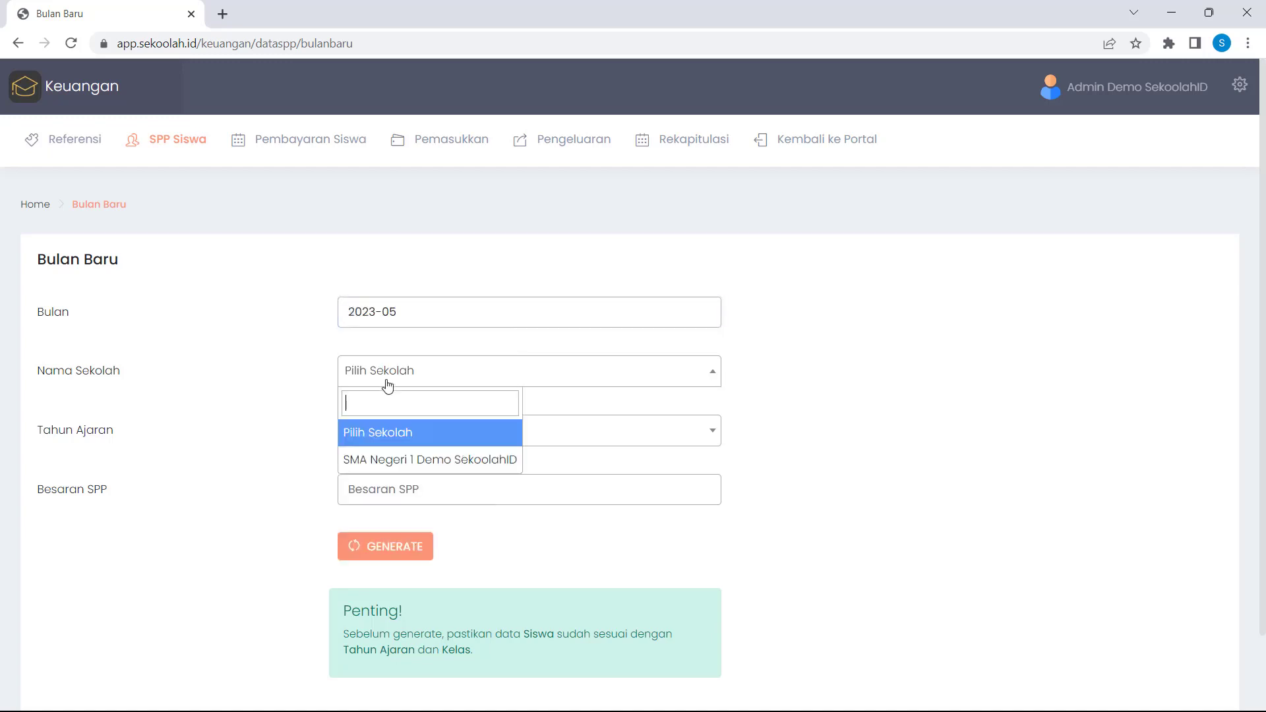
click(382, 461)
click(383, 439)
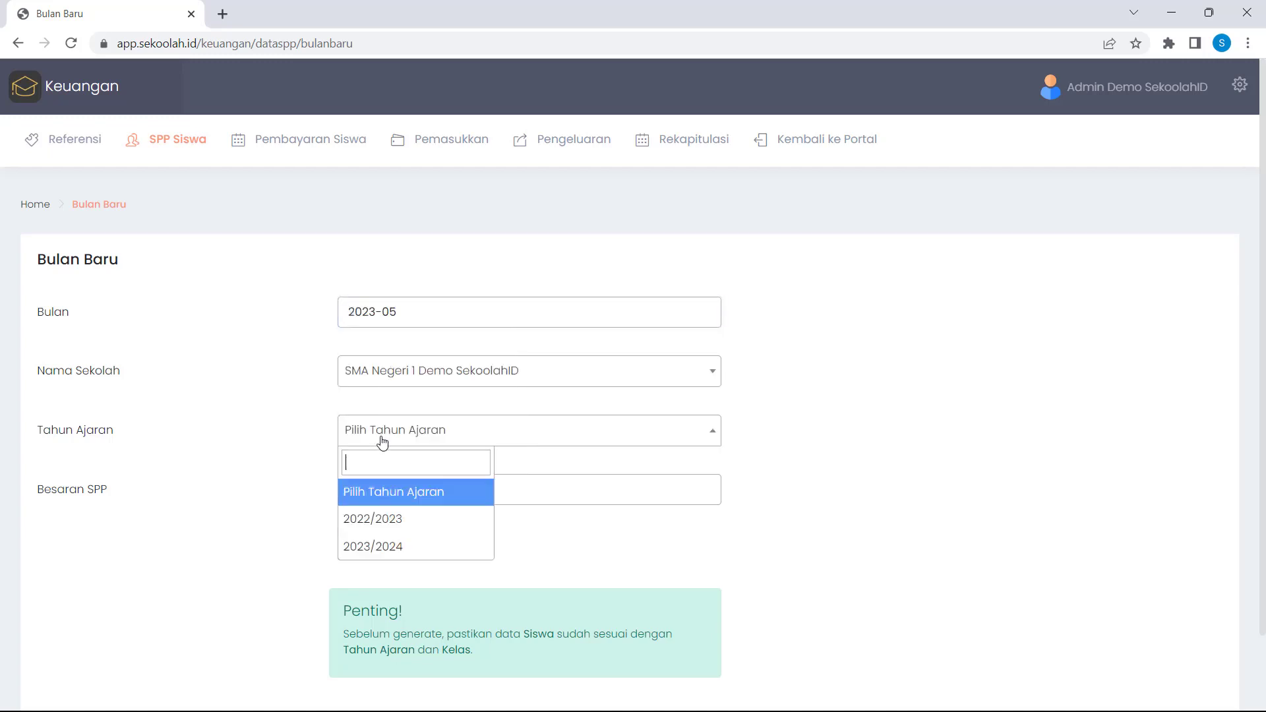
click(384, 522)
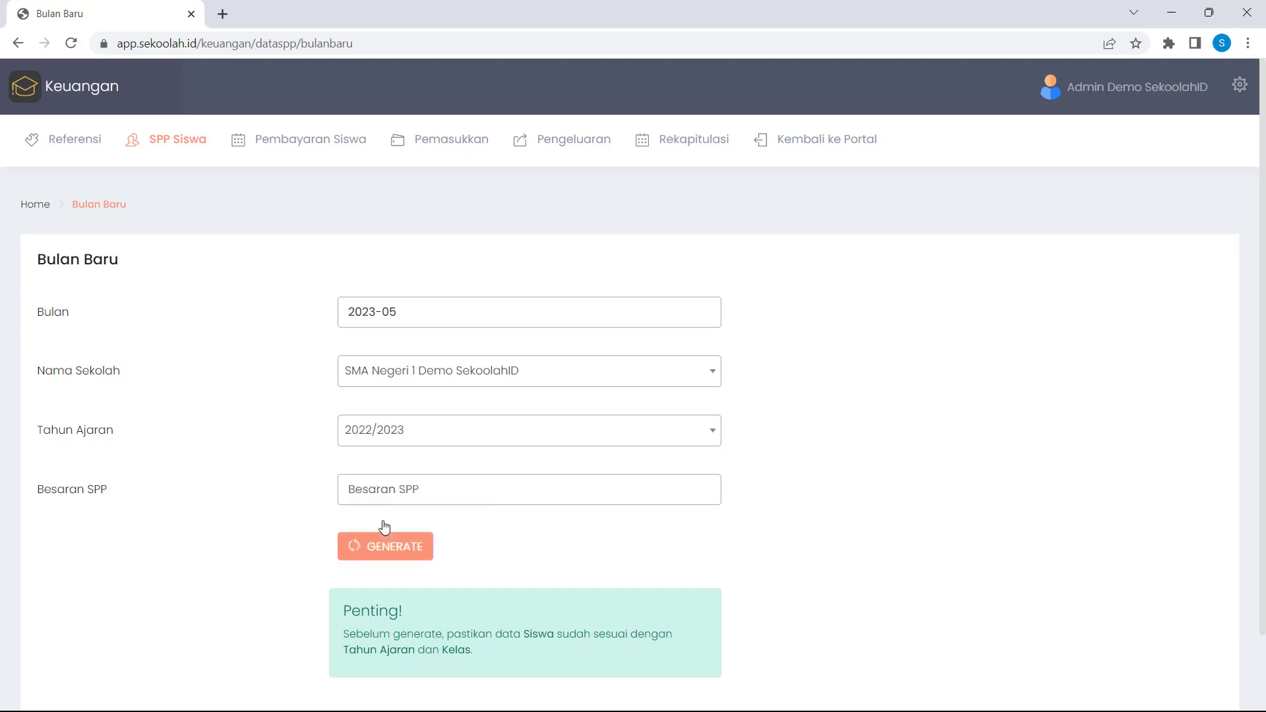
click(391, 491)
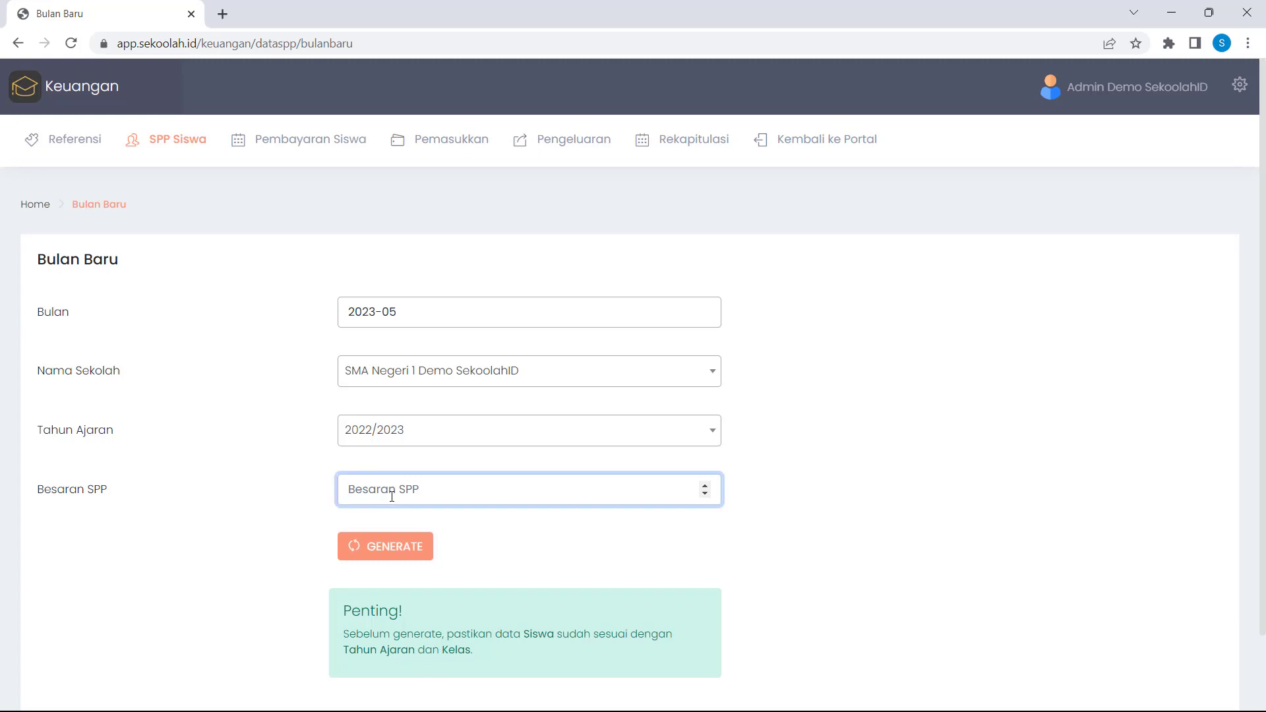
text(150000)
click(393, 549)
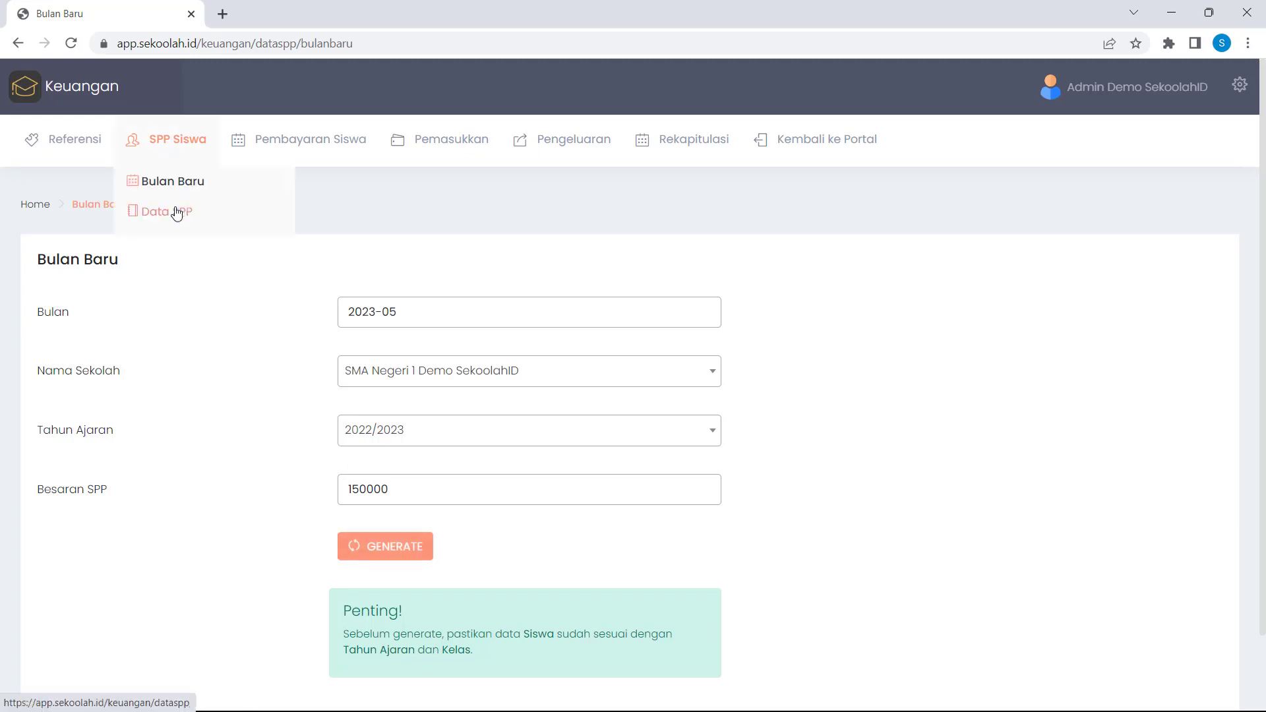
- Filter the student SPP data (Data SPP) to school year 2022/2023, class X-1 and month 2023-05, and review the list
click(177, 213)
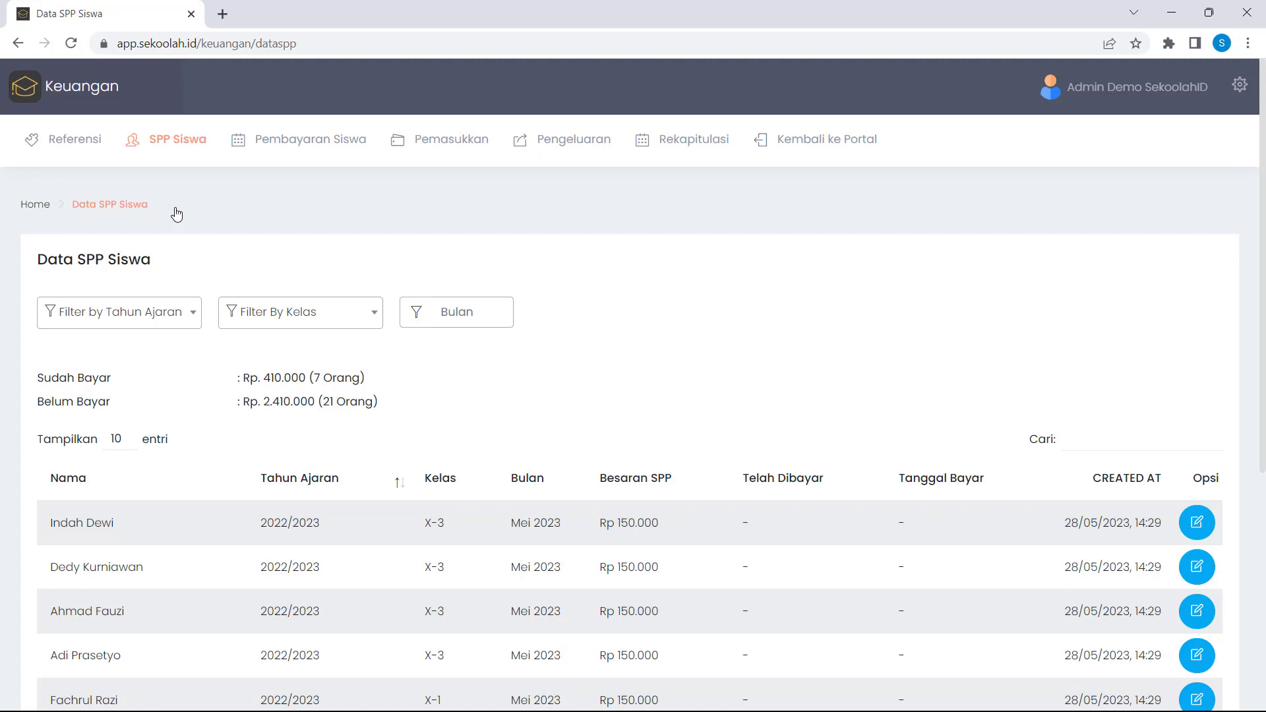
click(106, 311)
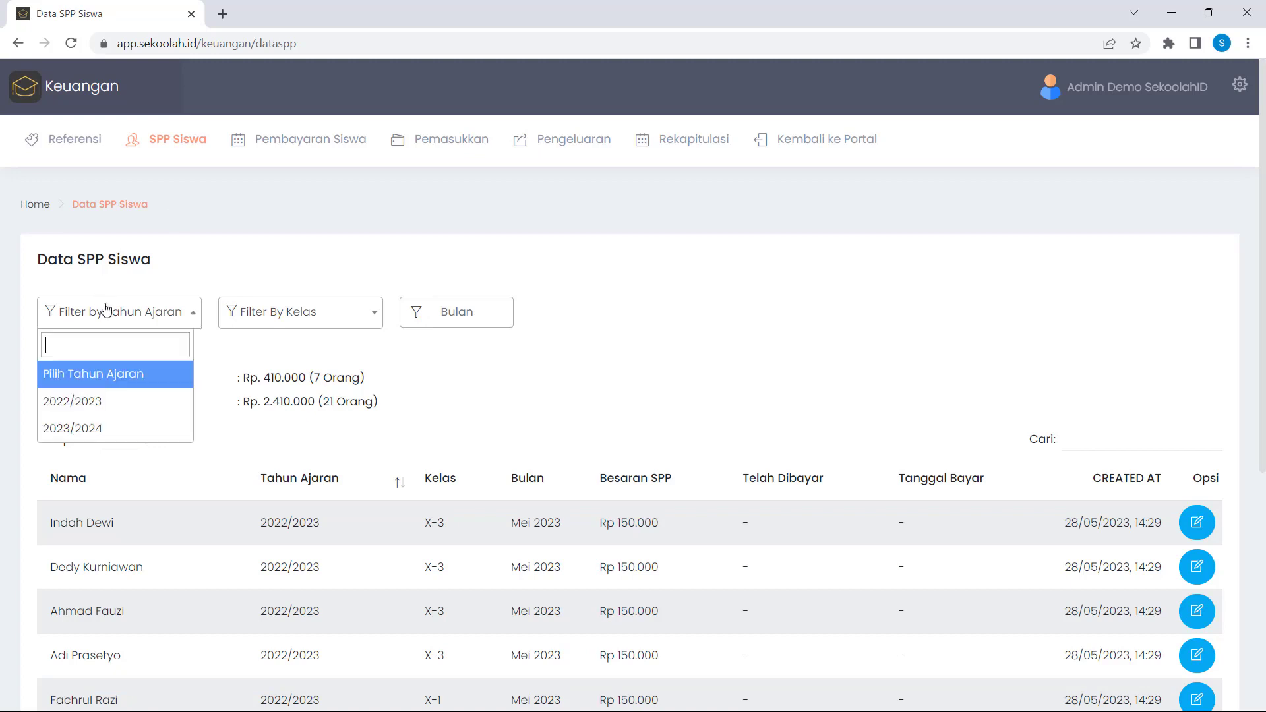
click(98, 401)
click(275, 315)
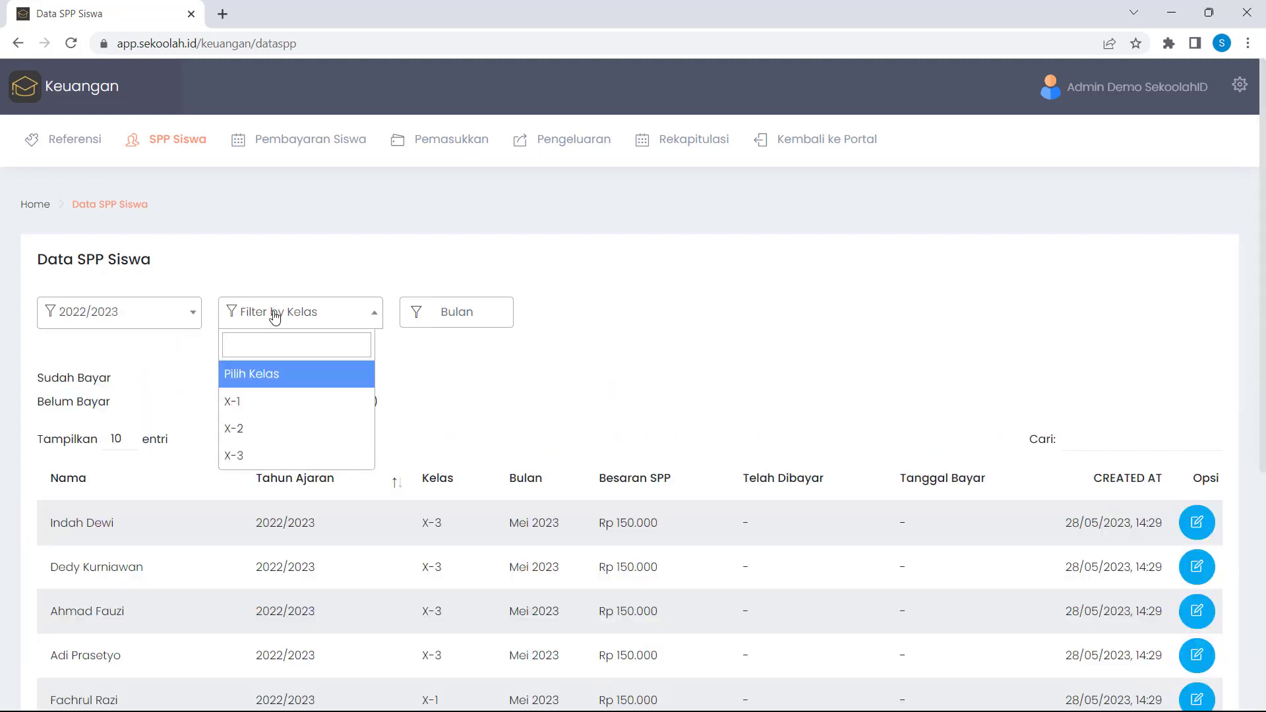
click(259, 404)
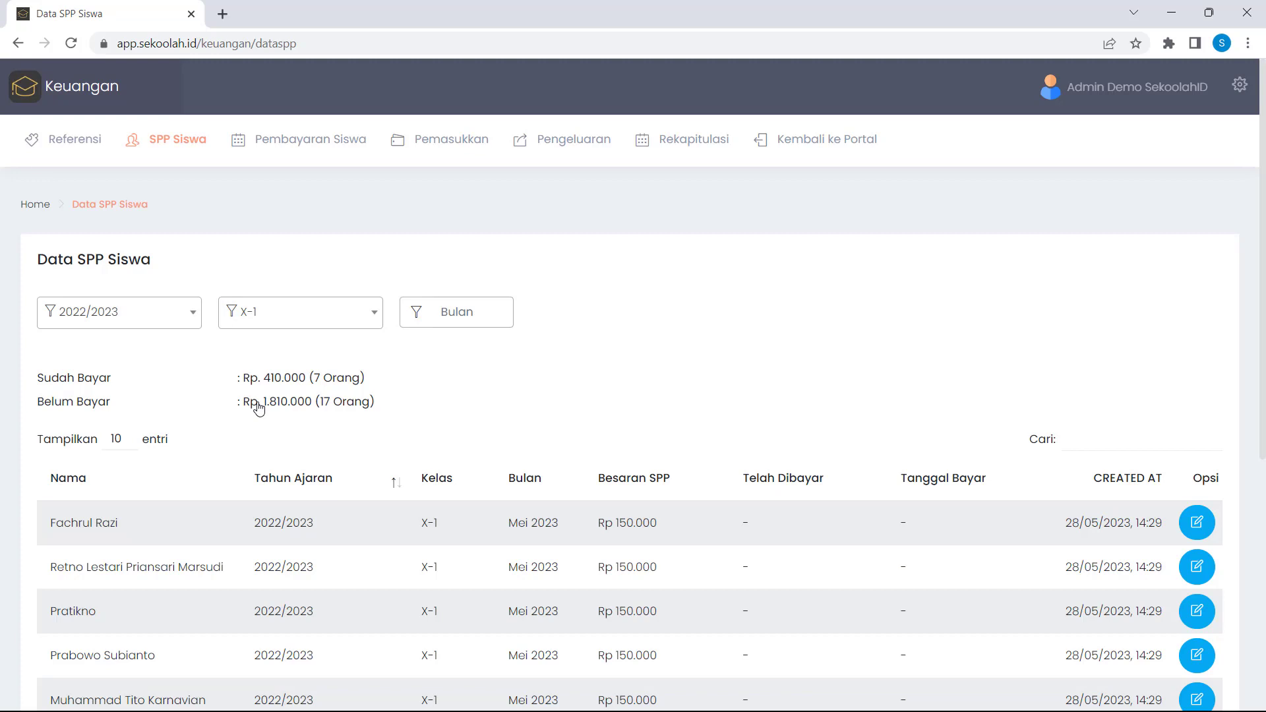
click(441, 316)
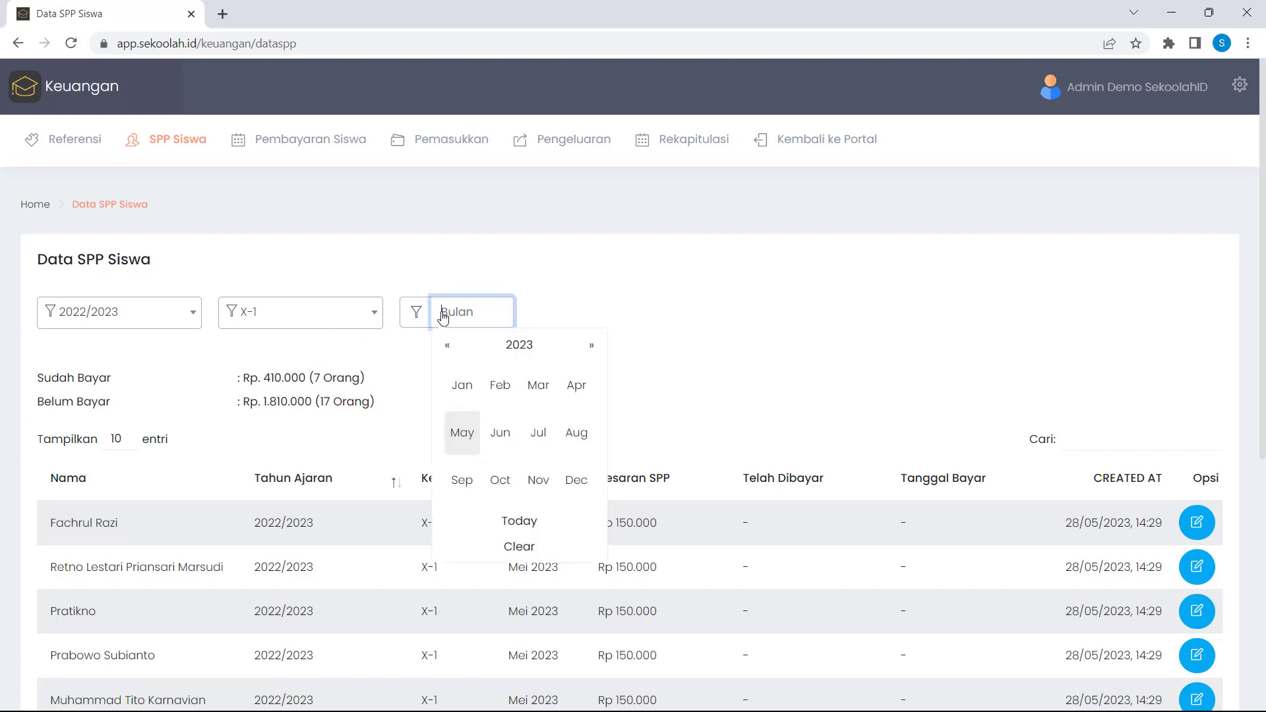
click(461, 433)
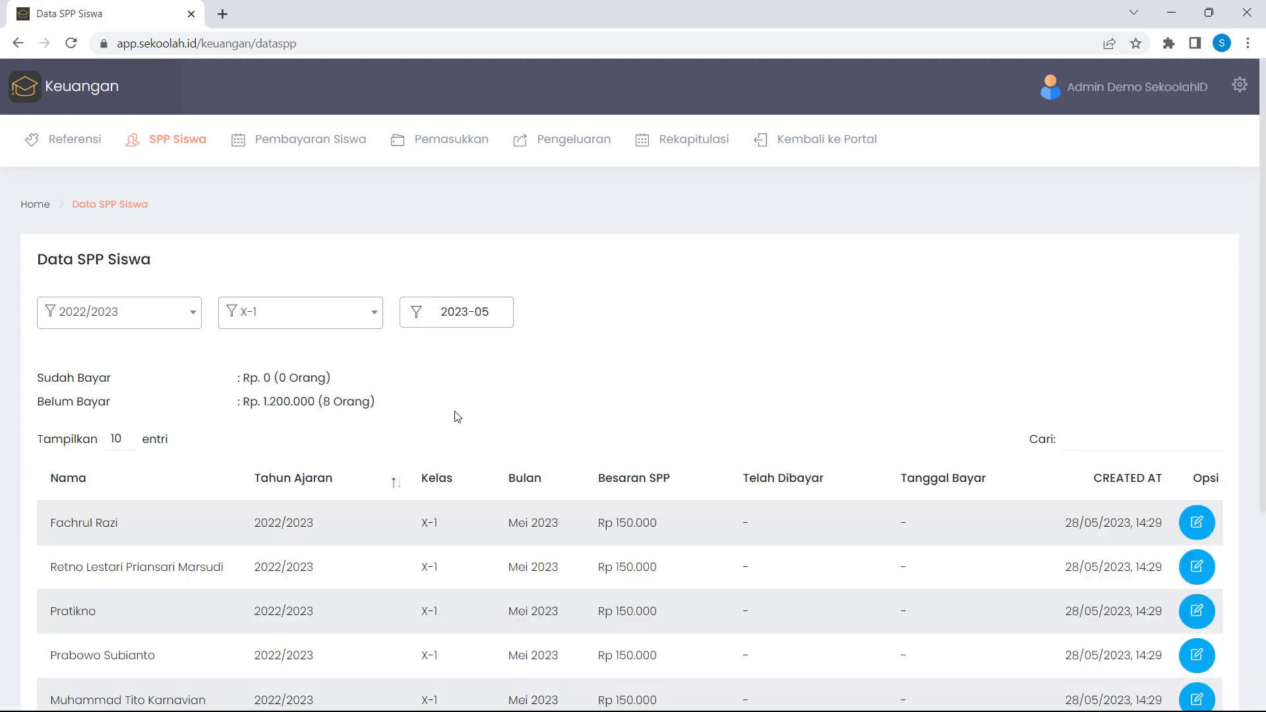
scroll(458, 416, down, 4)
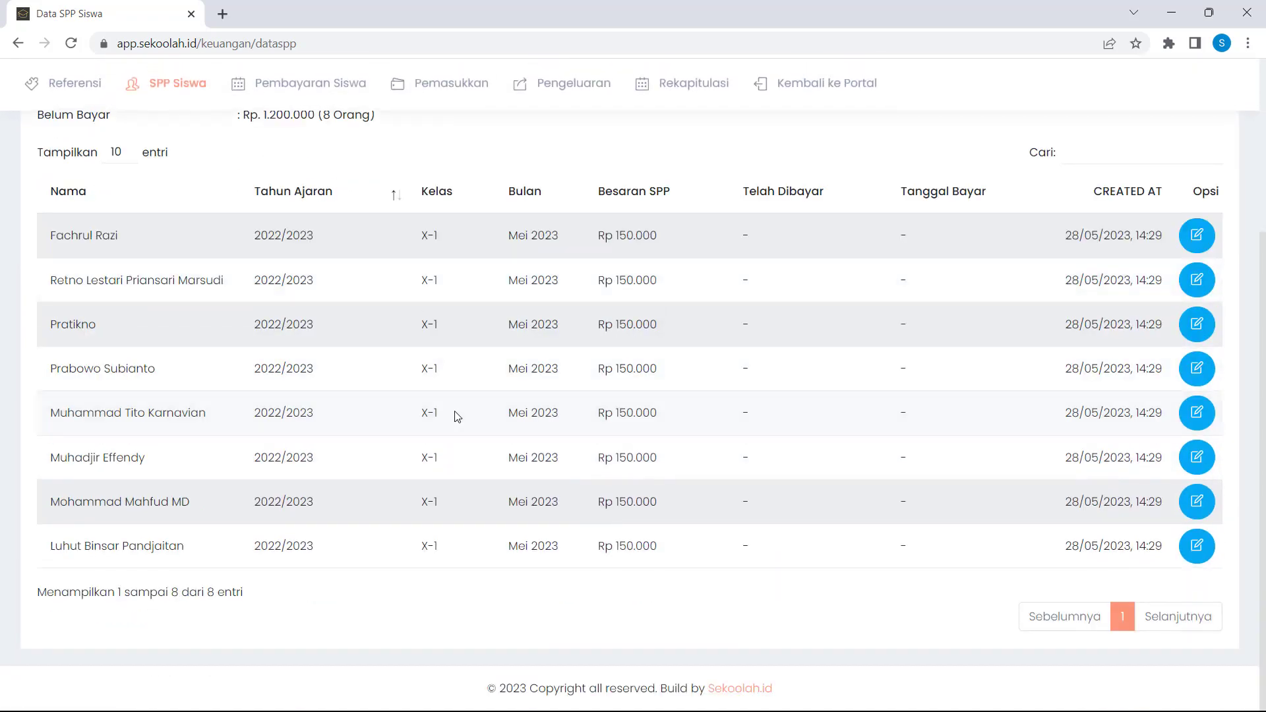
scroll(457, 416, up, 4)
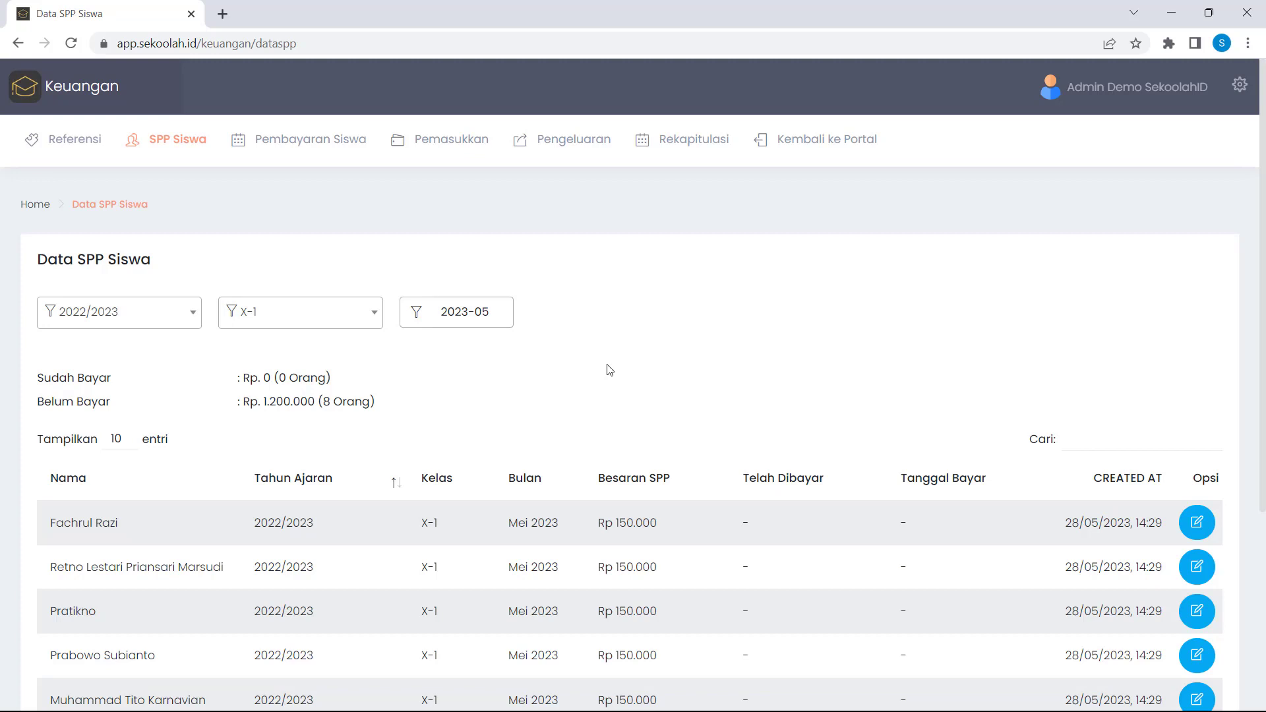
- Record and save an SPP payment of 150000 dated 2023-05-05 for the first student in the filtered list
click(1197, 522)
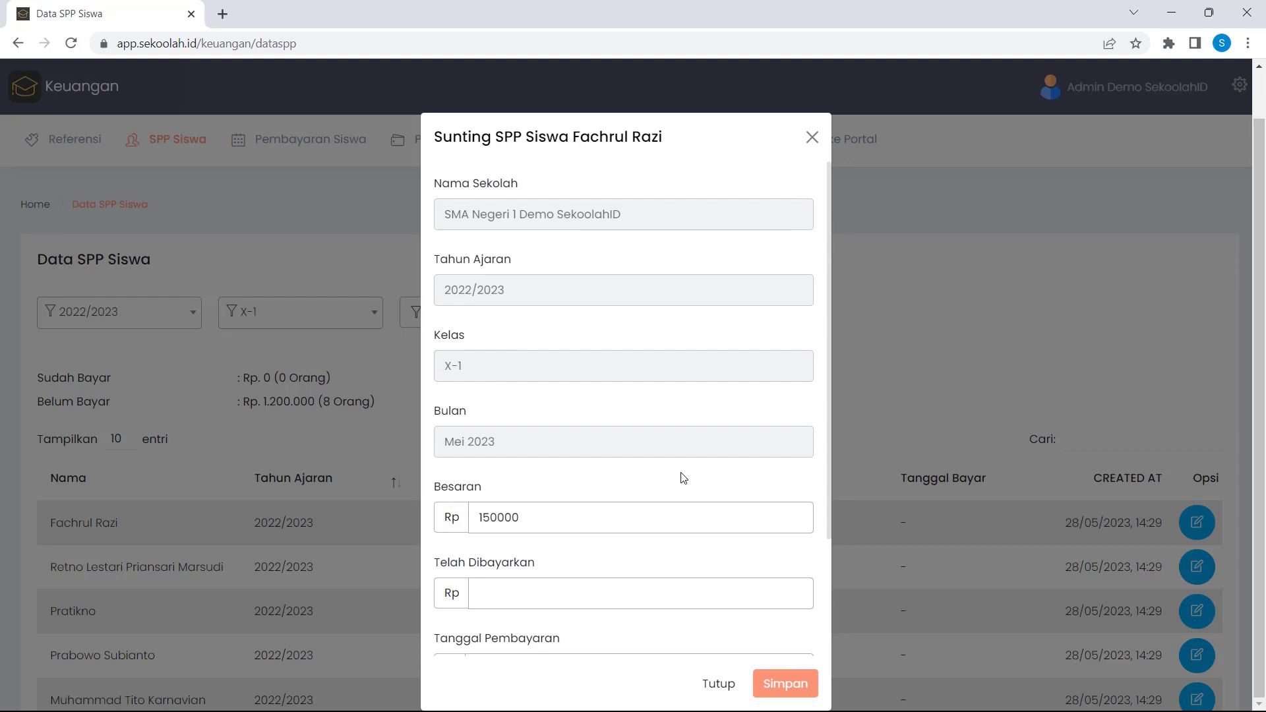
click(647, 591)
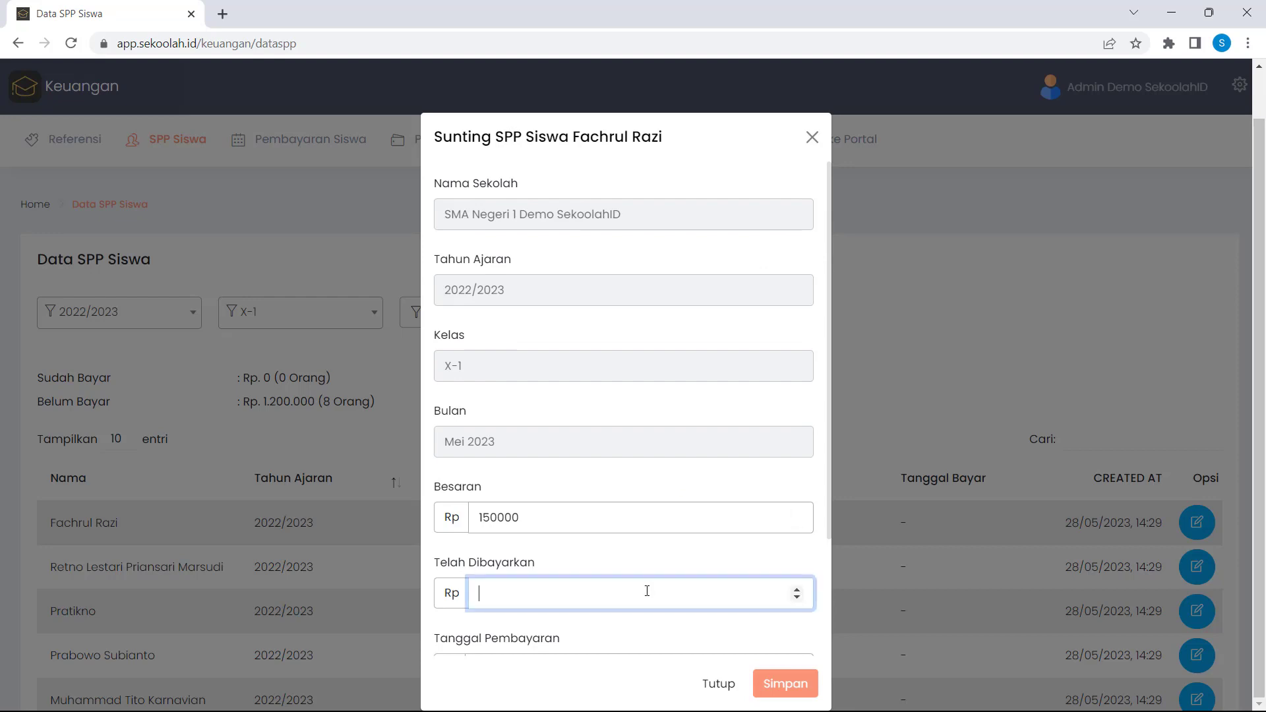
text(150000)
scroll(803, 571, down, 3)
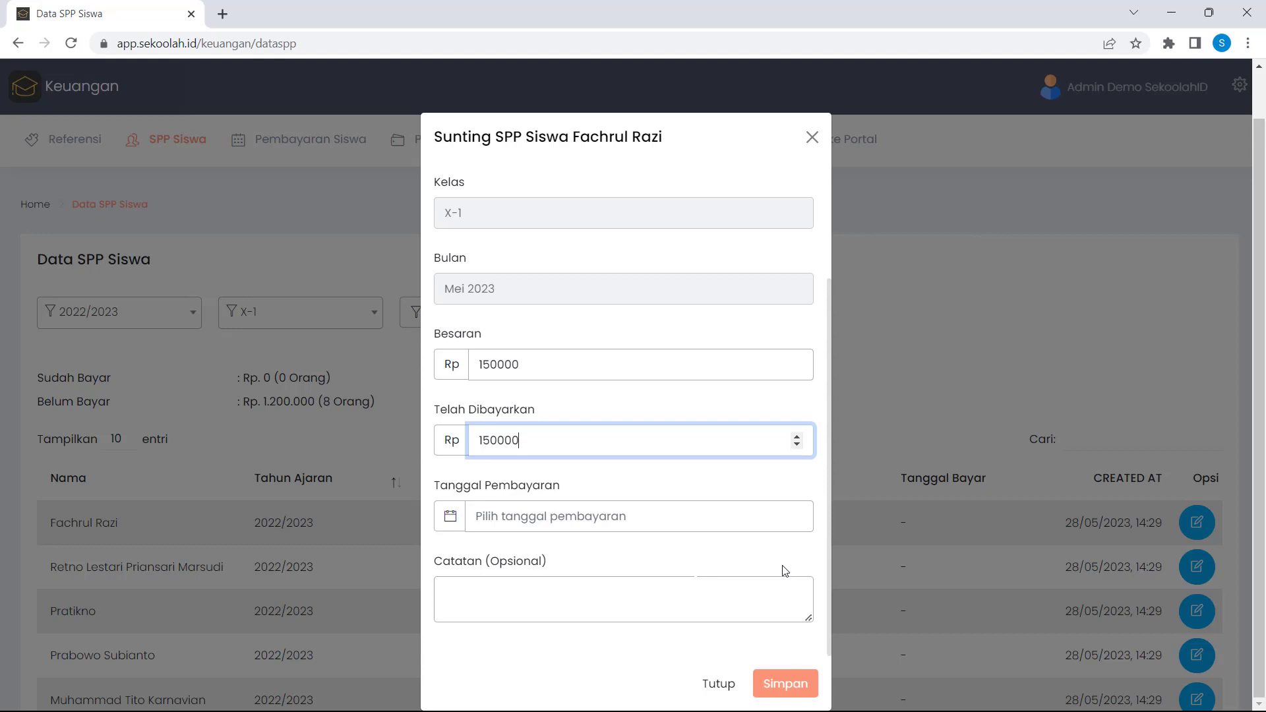
click(773, 519)
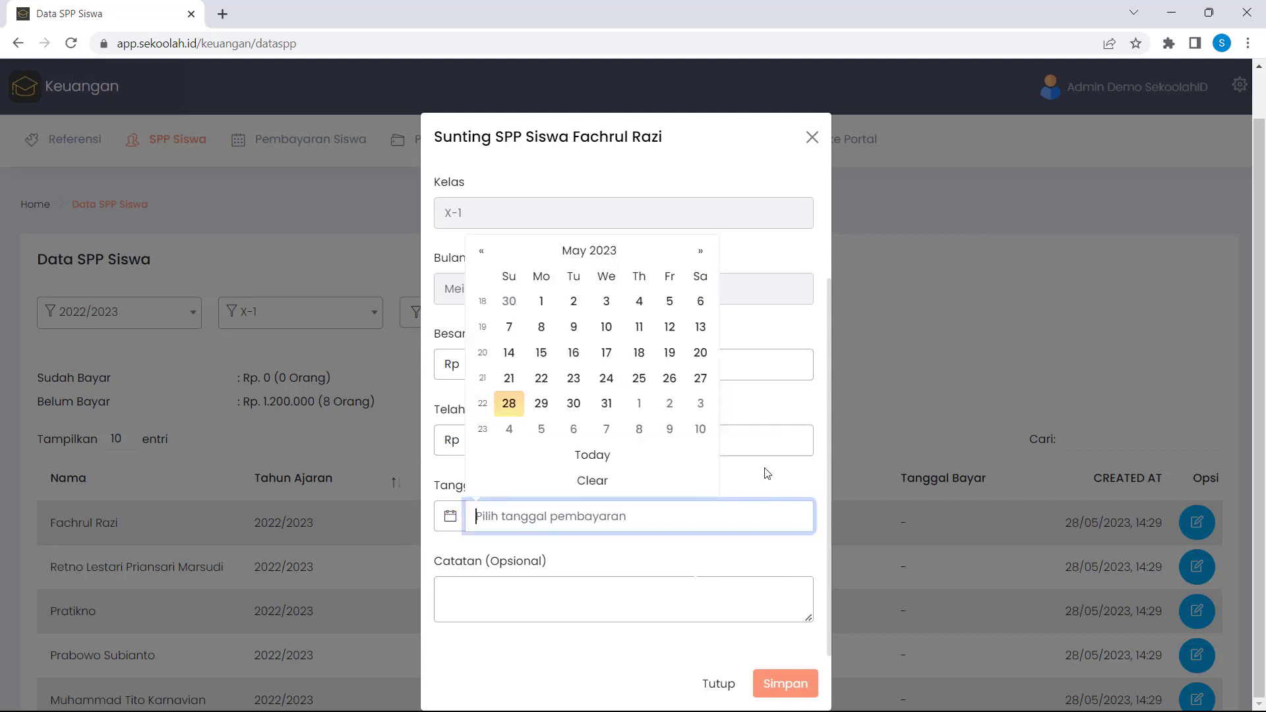
click(663, 305)
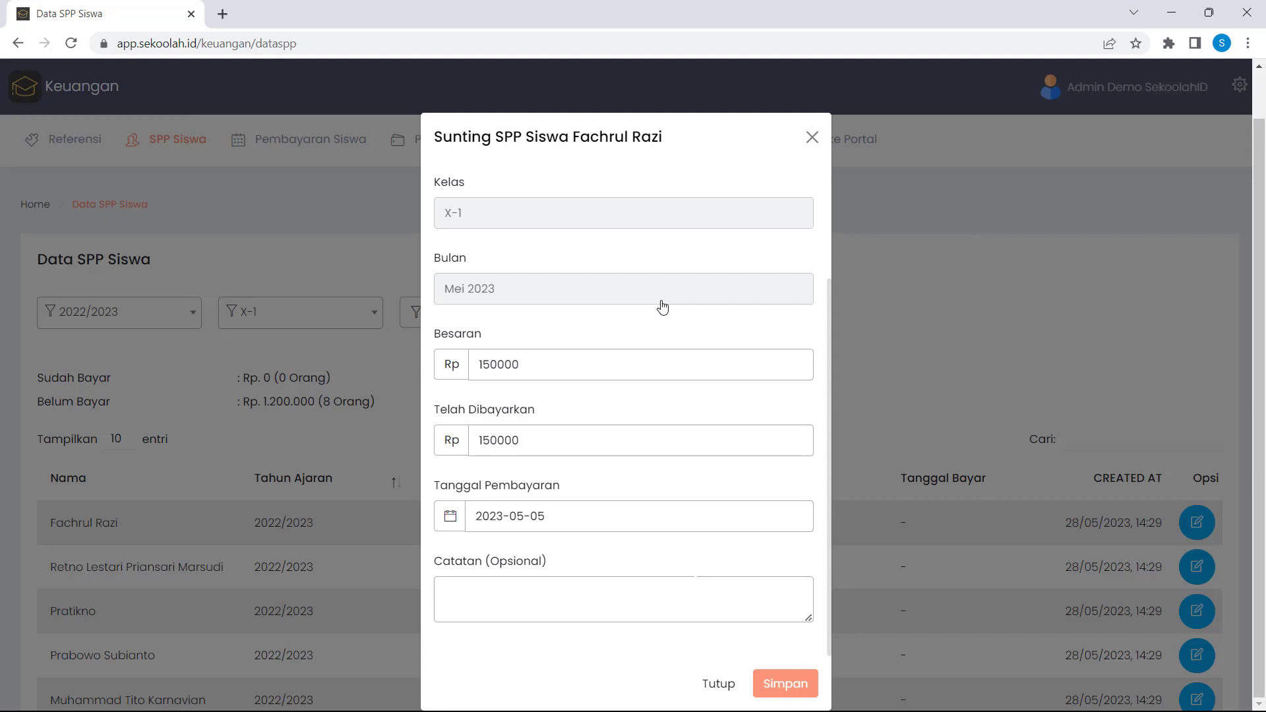
click(796, 685)
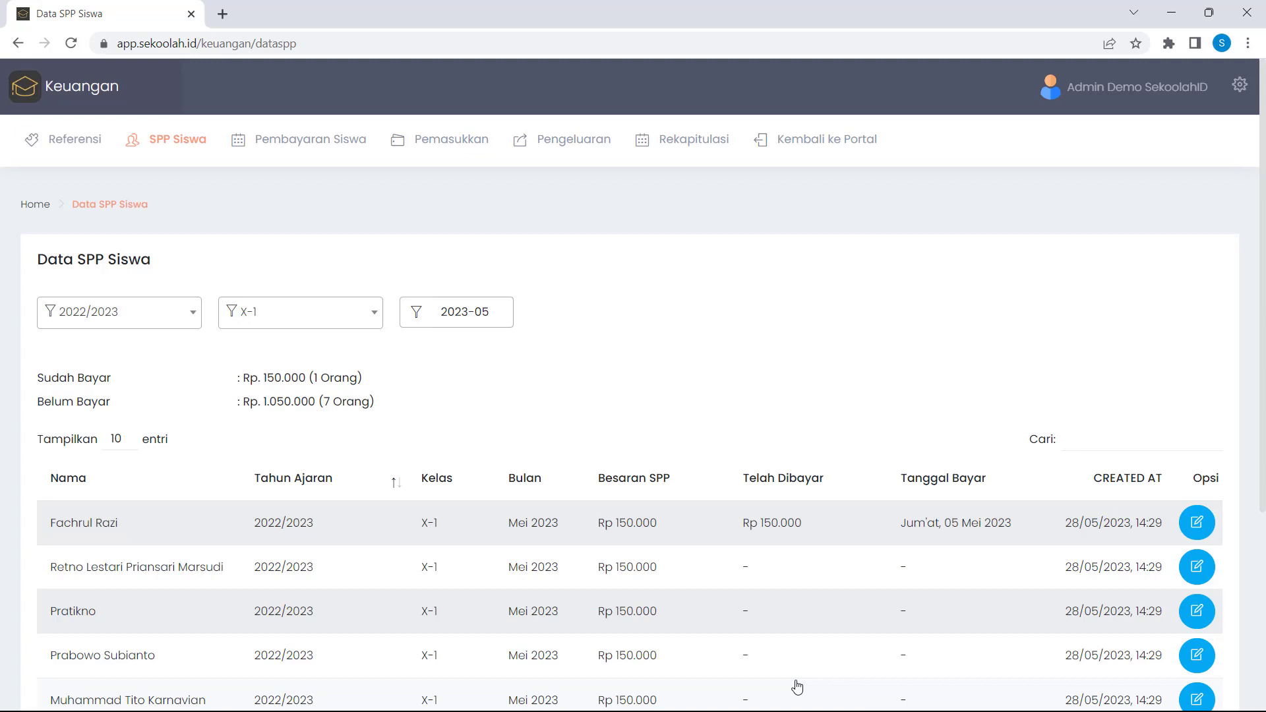
- Start a new student payment category (Pembayaran Siswa) for SMA Negeri 1 Demo SekoolahID, school year 2022/2023
click(346, 126)
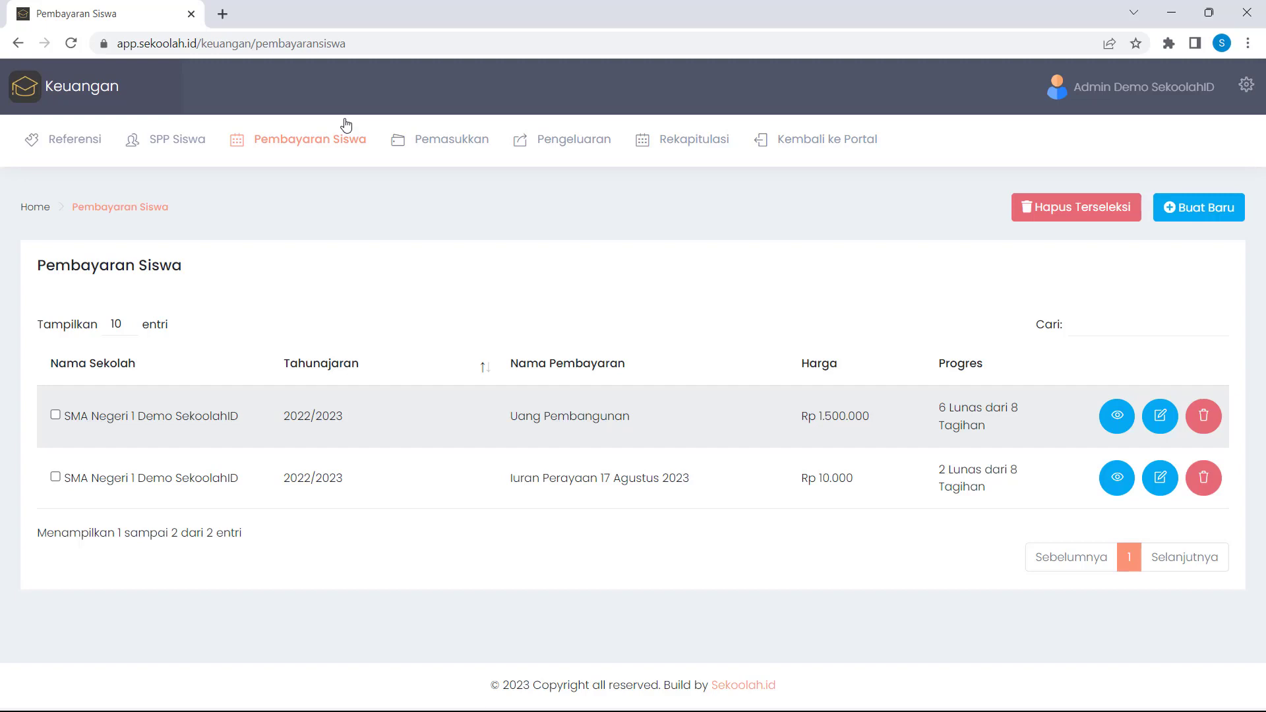
click(1199, 207)
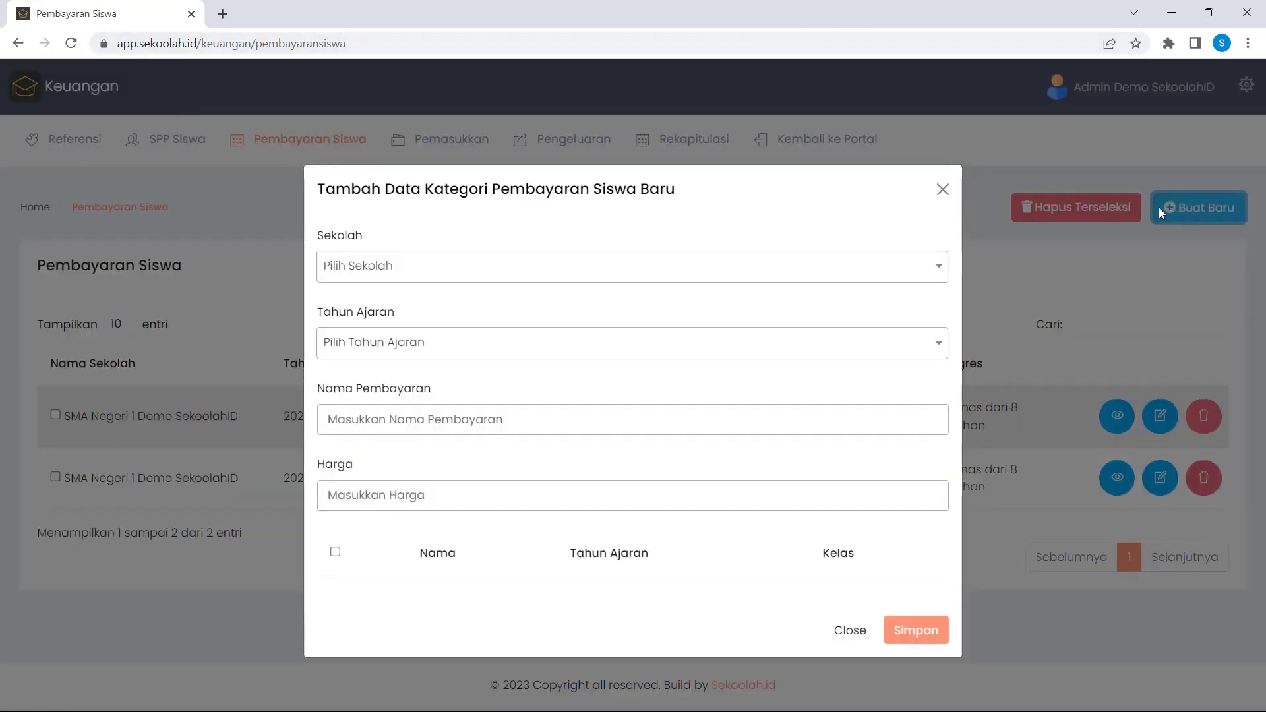
click(333, 272)
click(340, 356)
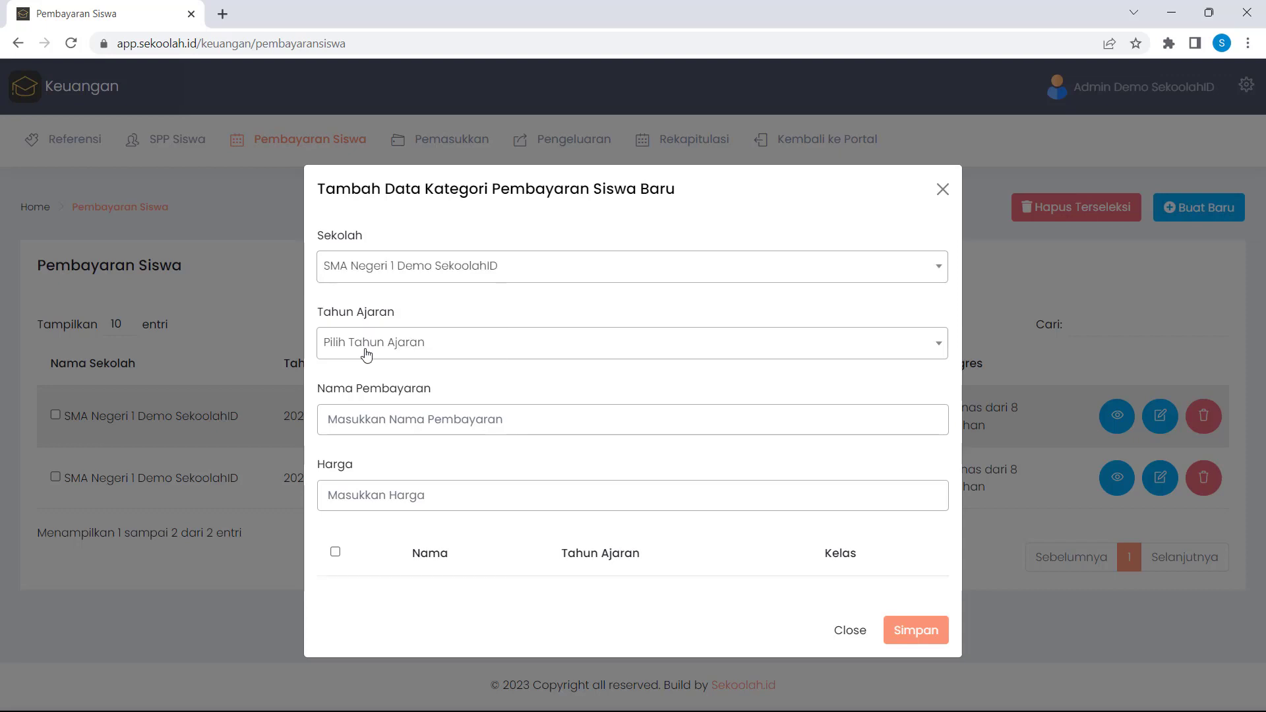
click(366, 350)
click(372, 434)
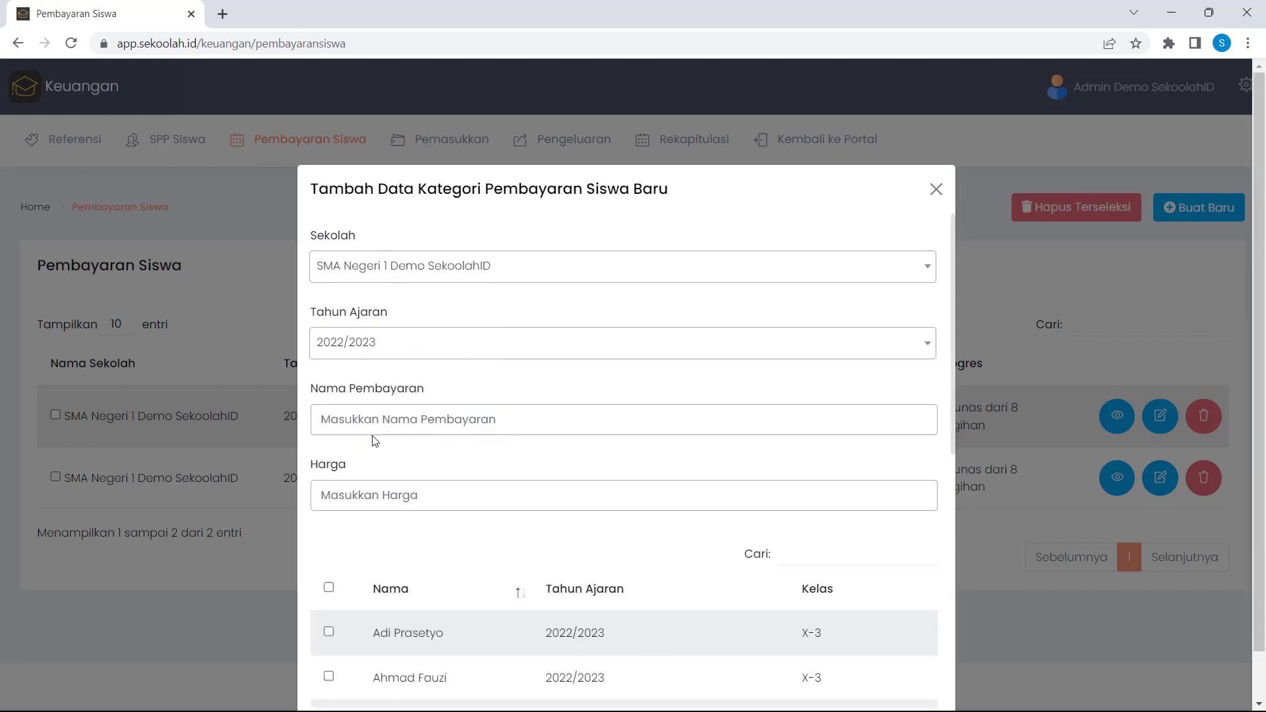
- Name the new student payment "Baju Olahraga" and set its price (Harga) to 150000
click(372, 419)
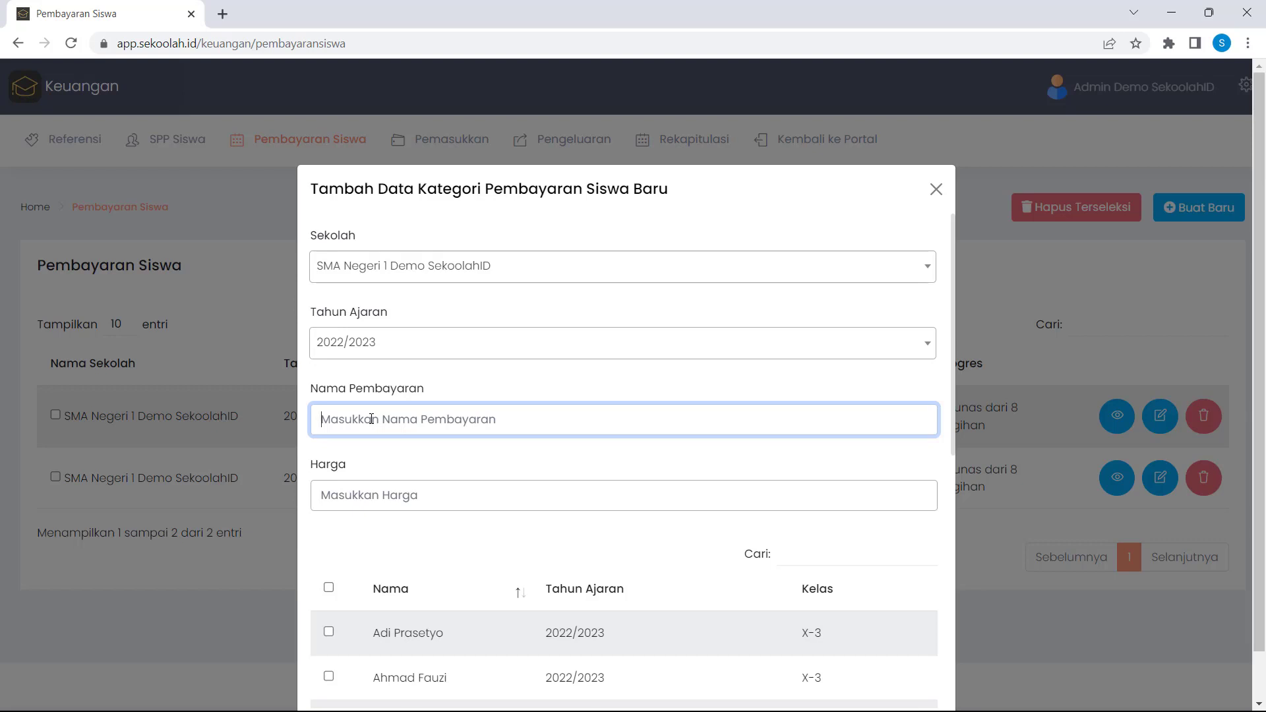
text(Baju Olahraga)
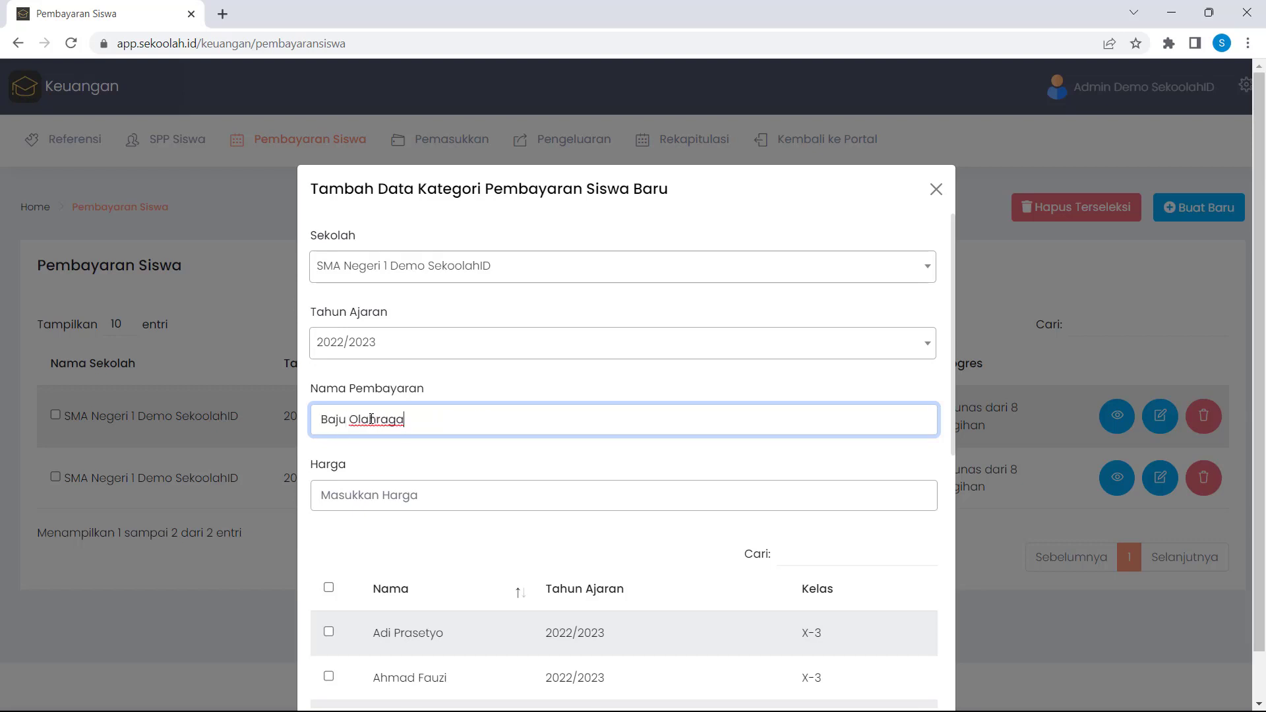
click(383, 492)
text(15)
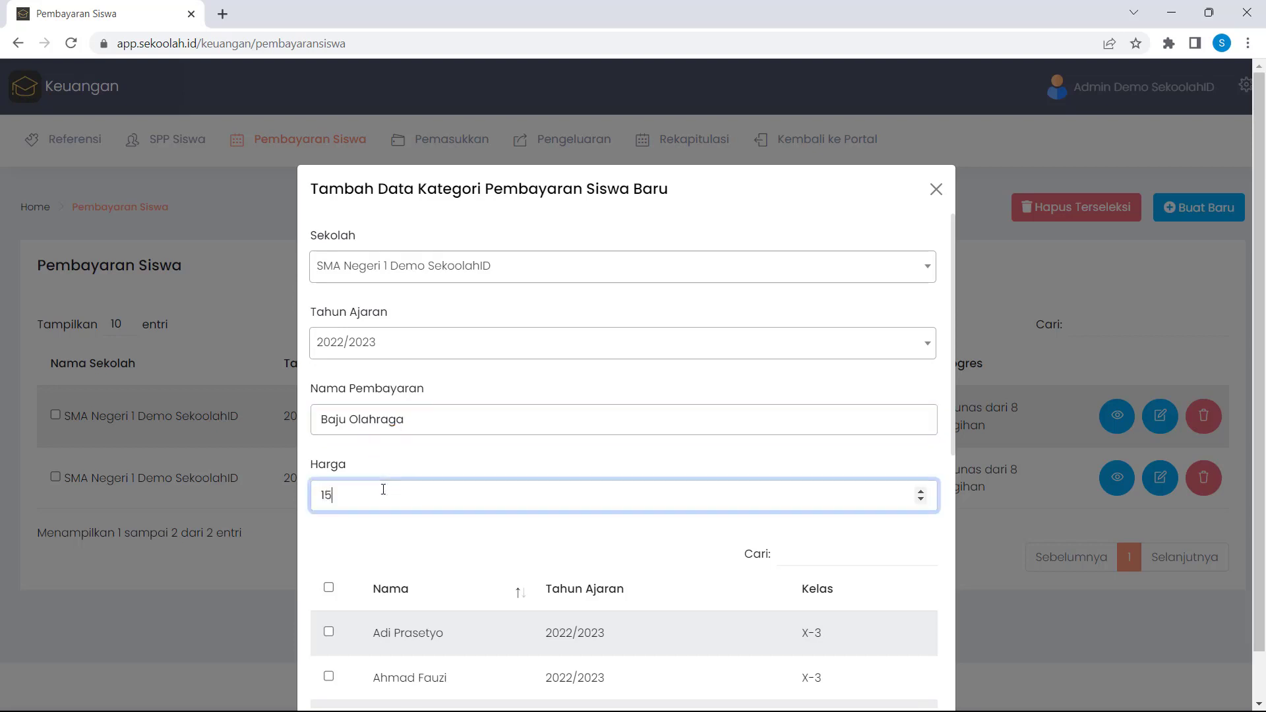
text(0000)
- Assign the Baju Olahraga payment to all listed students and save it
click(328, 587)
scroll(560, 554, down, 7)
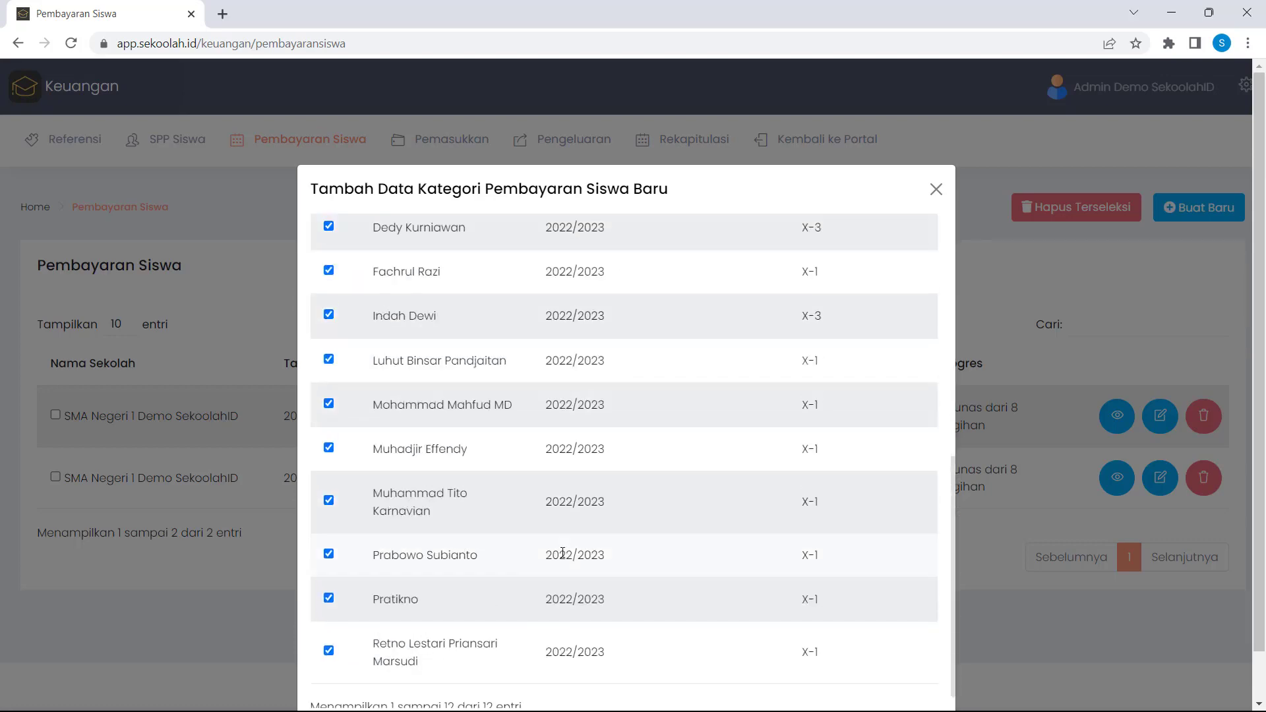
scroll(562, 553, down, 1)
scroll(791, 556, down, 2)
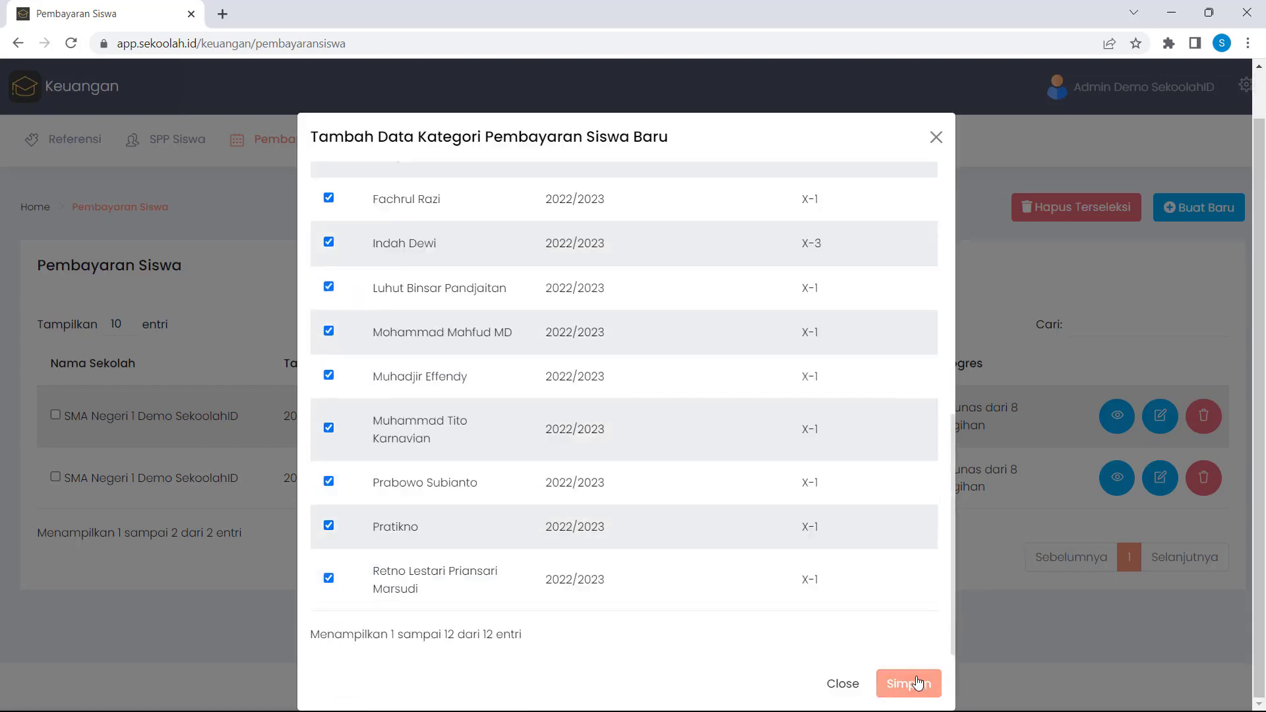
click(917, 681)
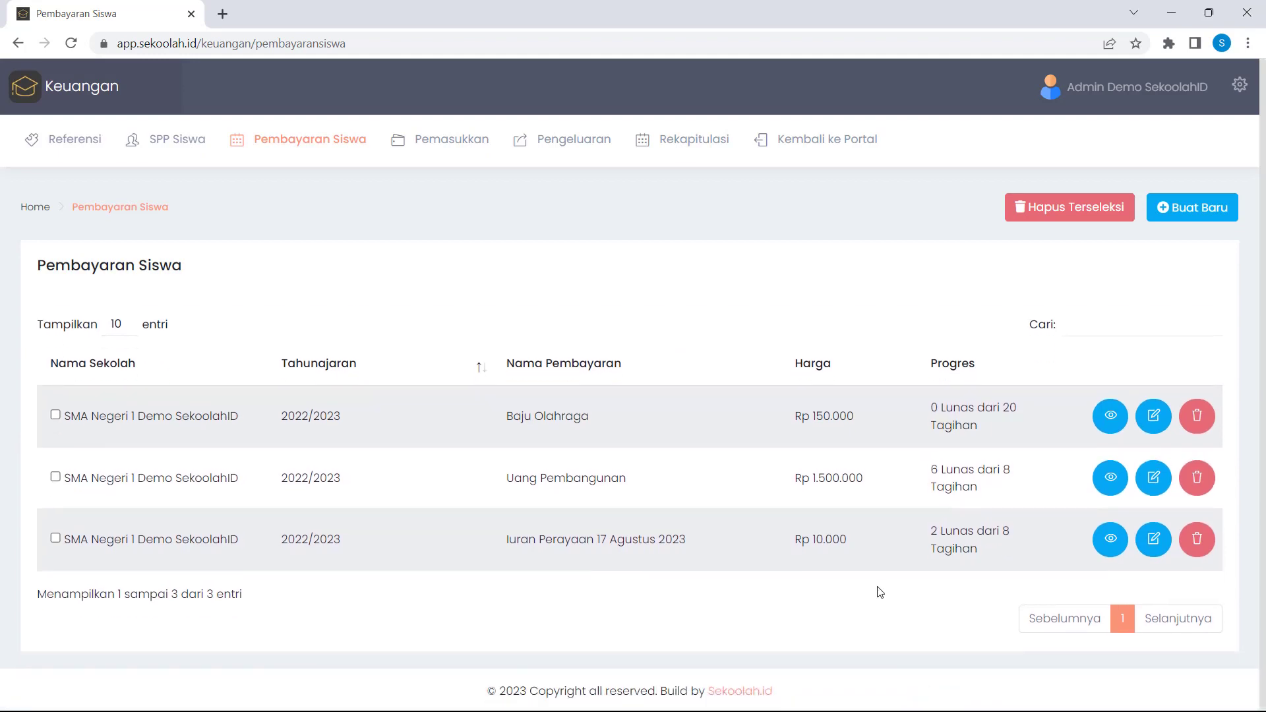
- Record and save a Baju Olahraga payment of 150000 dated 2023-05-10 for the first listed student, and close the payment details
click(1114, 414)
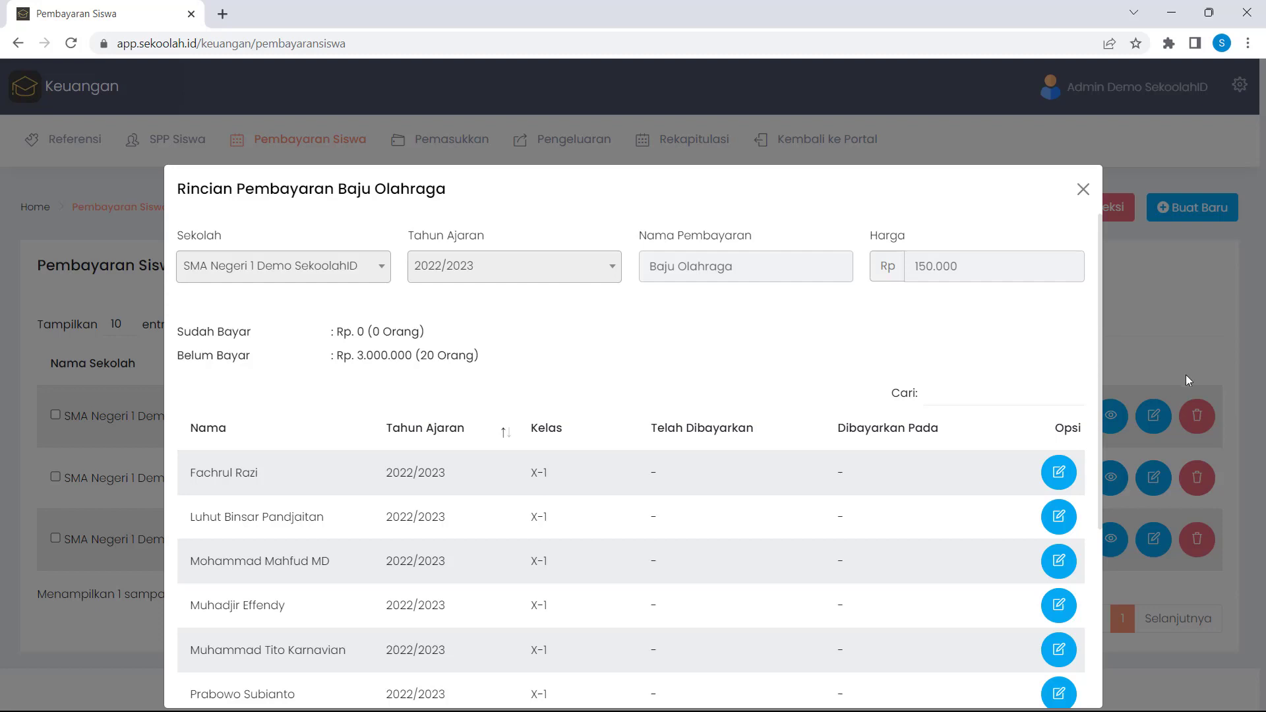
click(1059, 473)
scroll(754, 472, down, 2)
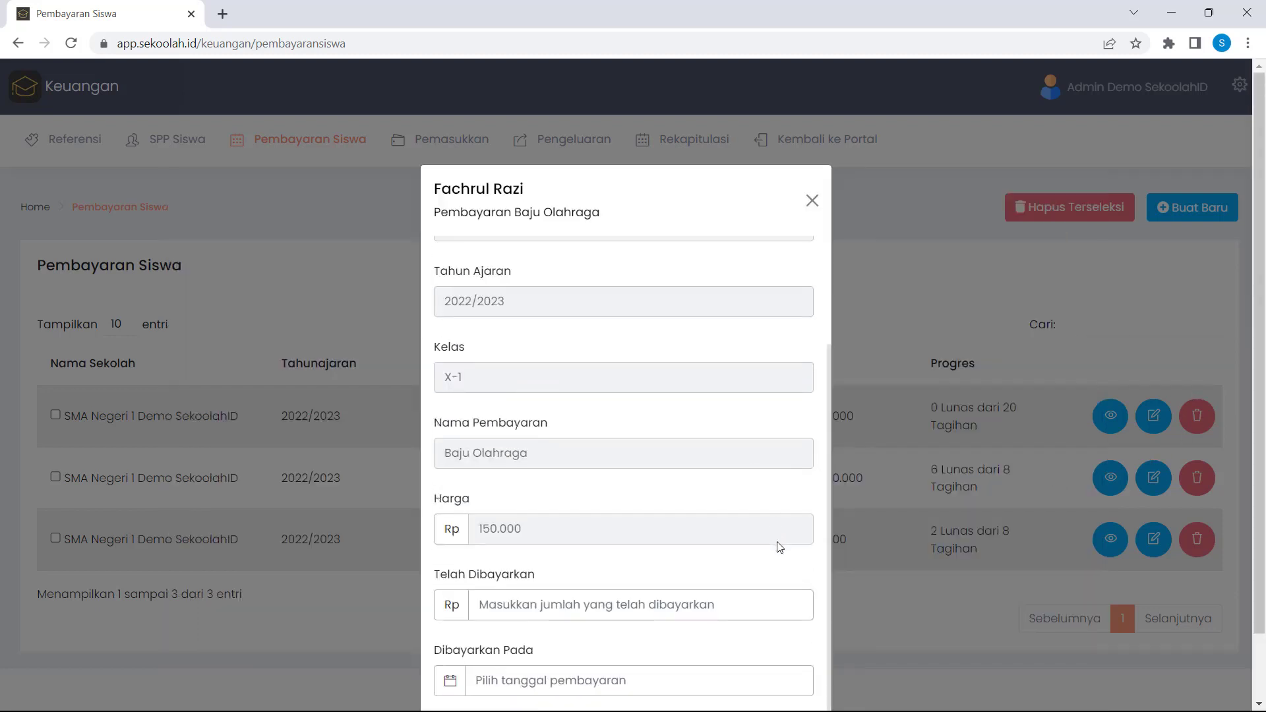
scroll(781, 547, down, 1)
click(761, 525)
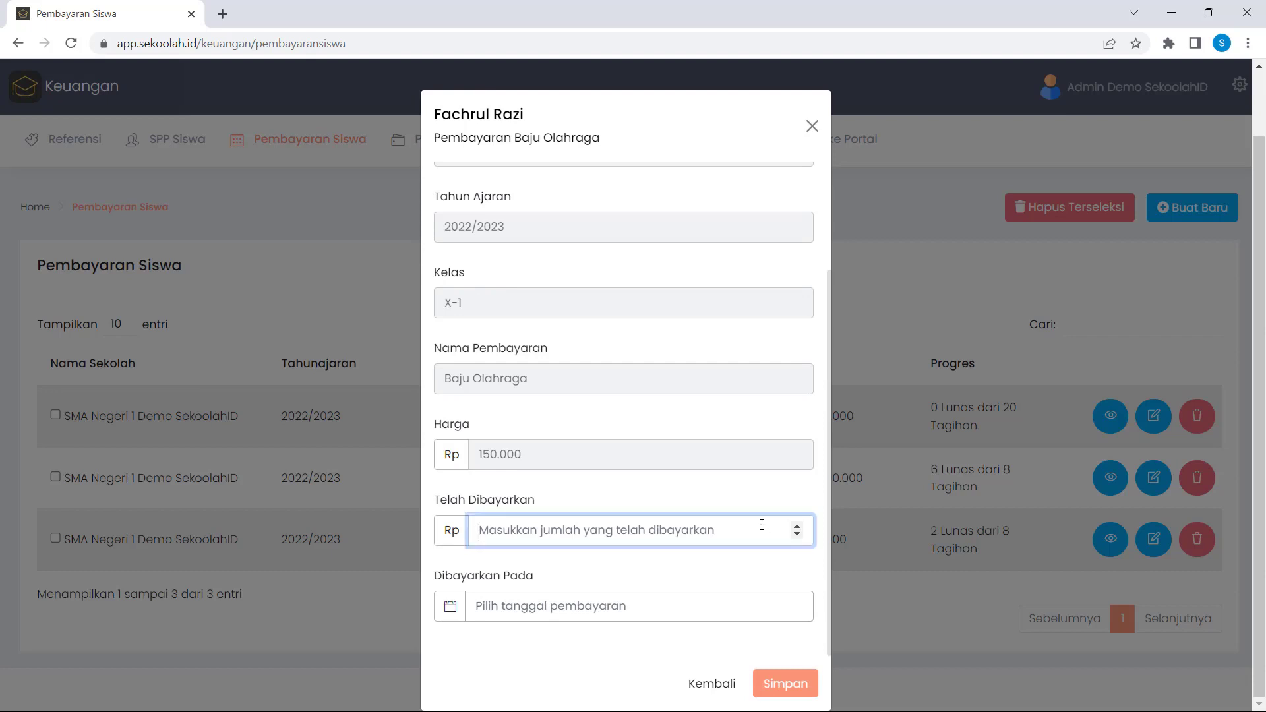
text(150000)
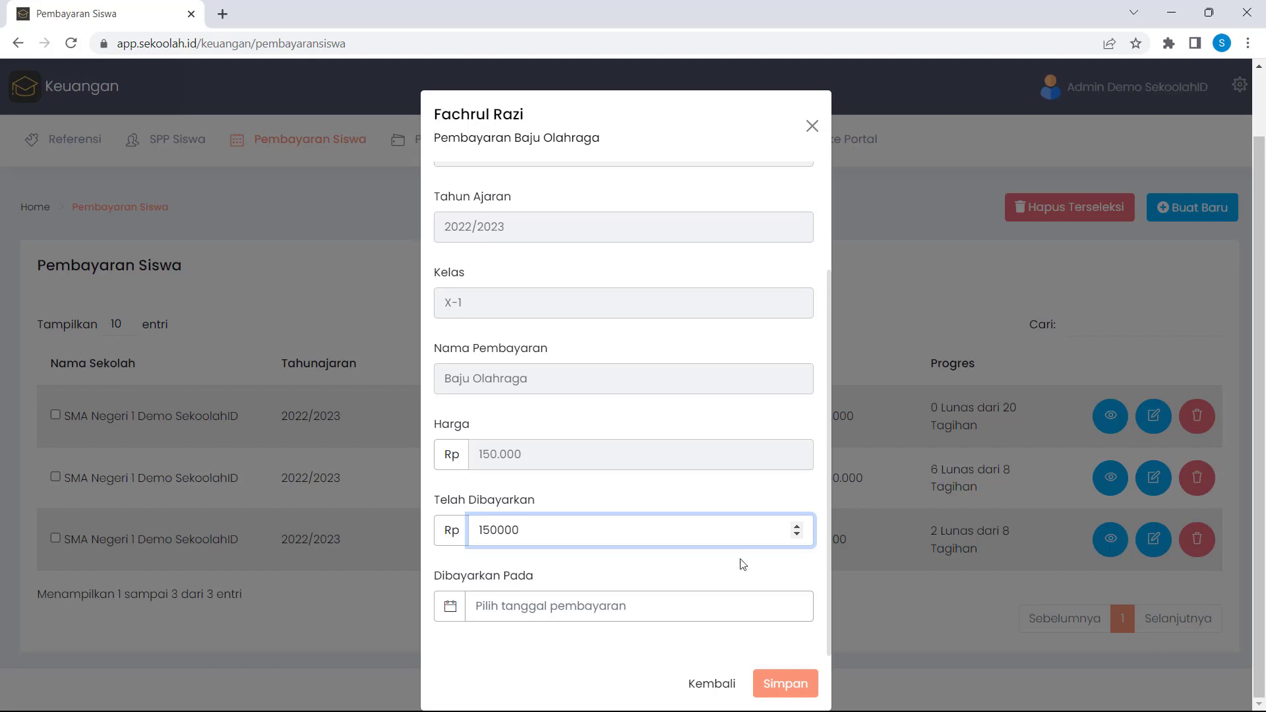
click(723, 608)
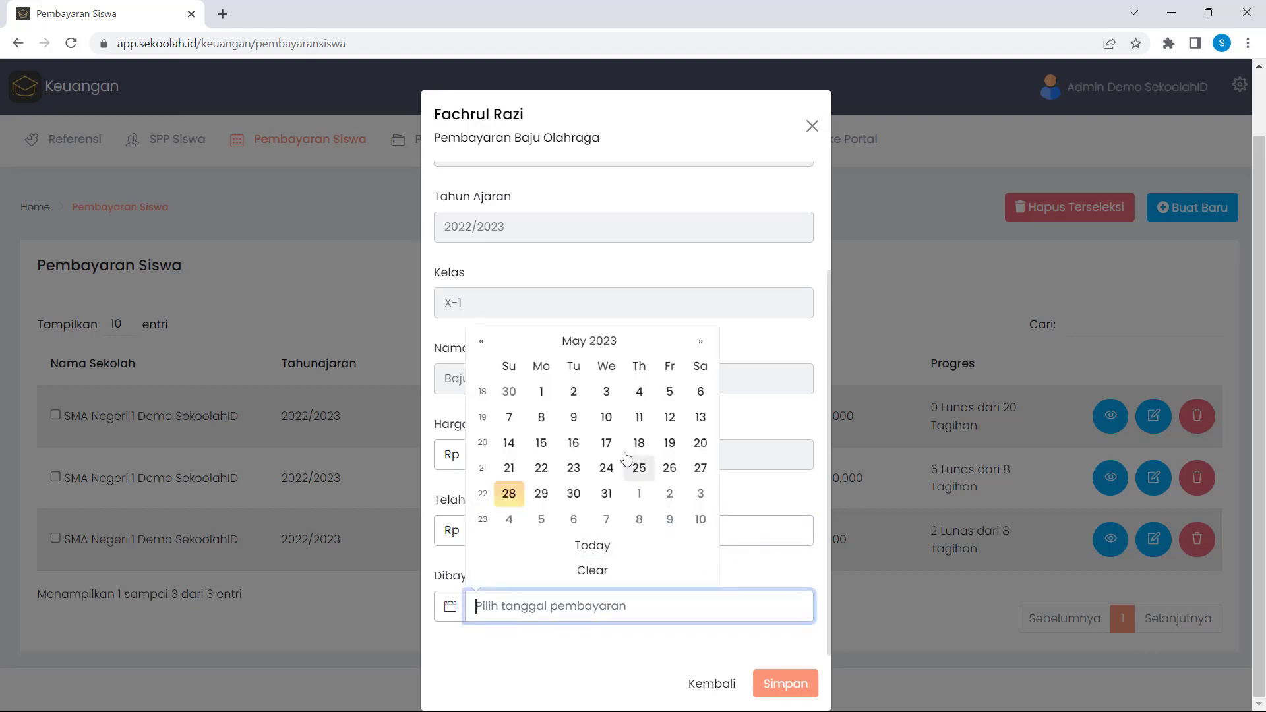
click(606, 417)
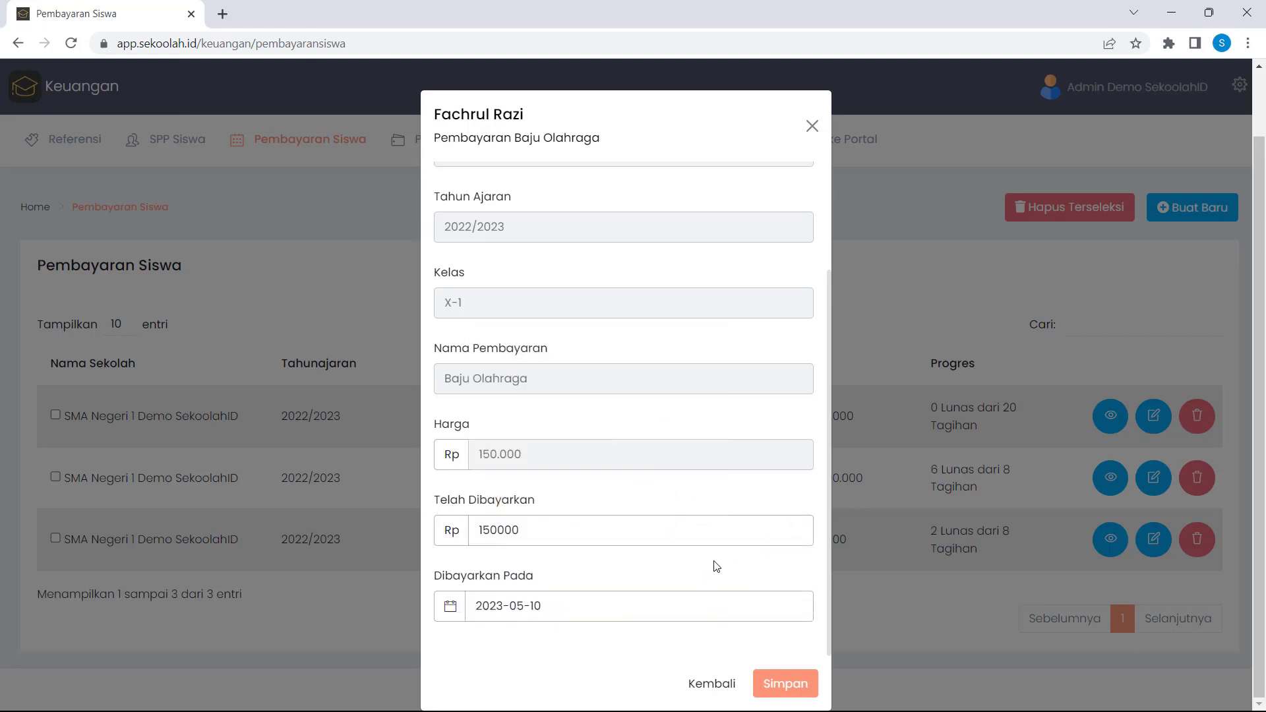
click(797, 686)
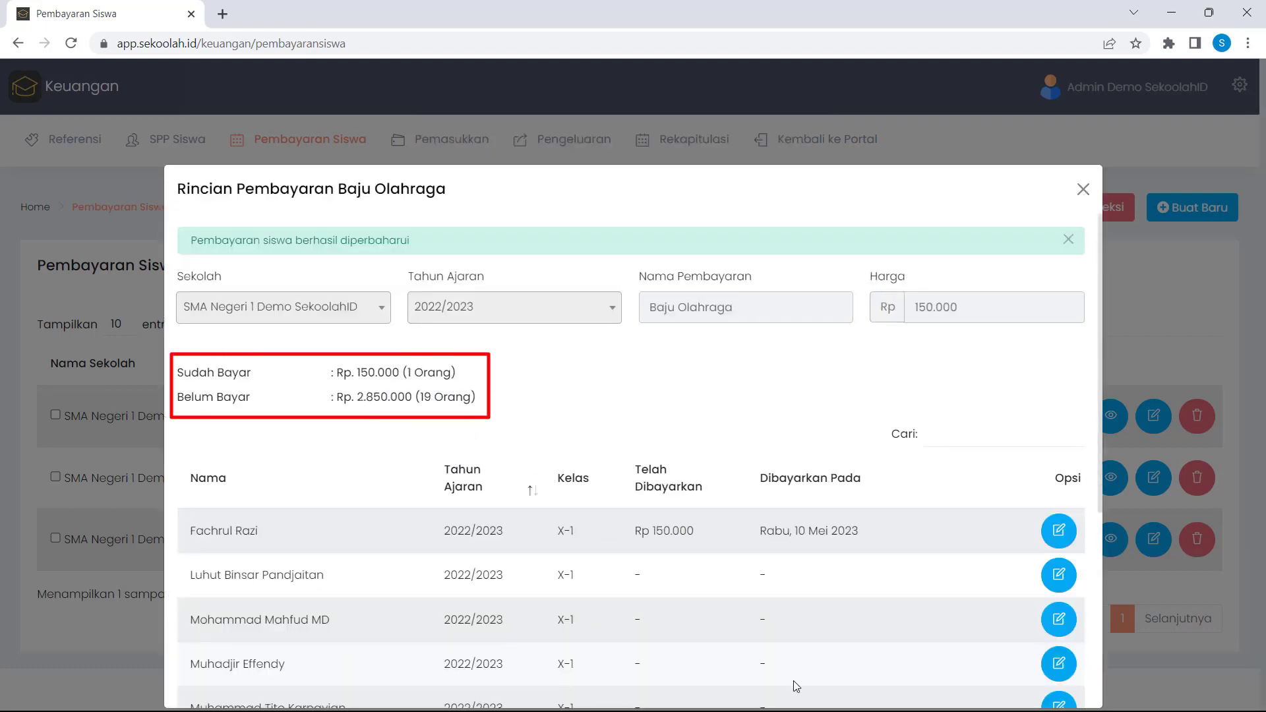
click(1082, 190)
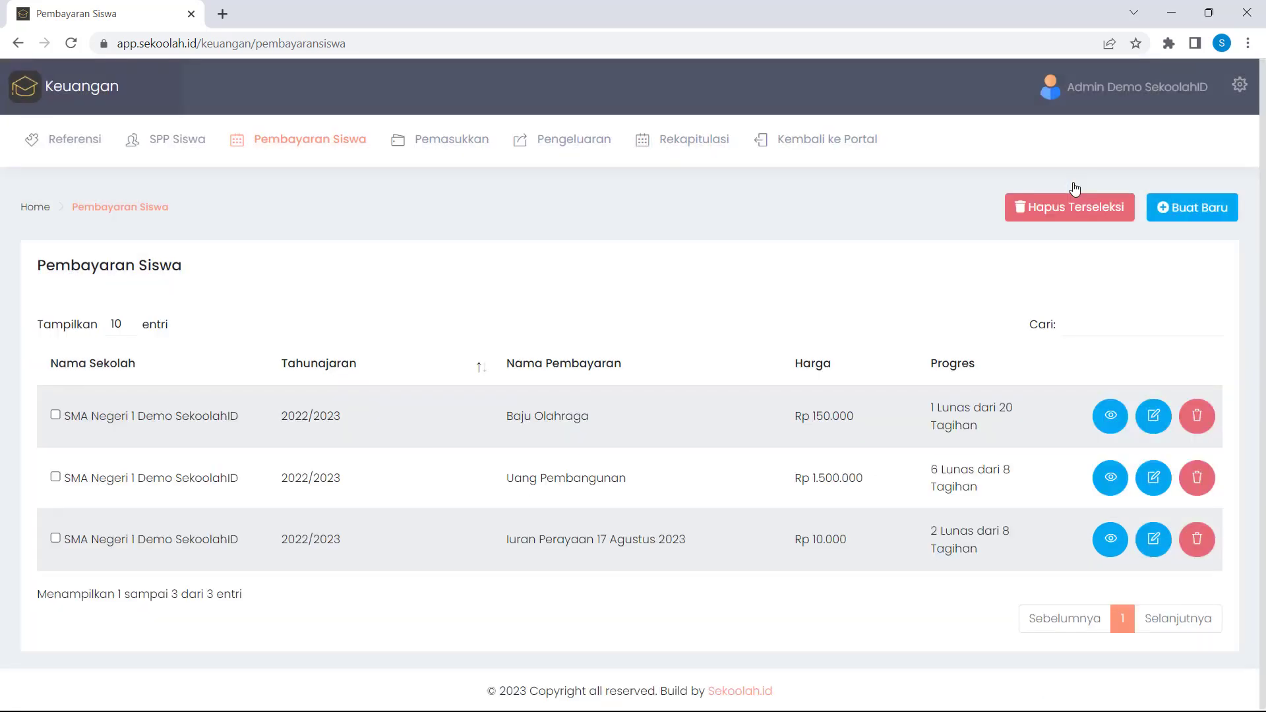
- Start a new income entry (Pemasukkan) for SMA Negeri 1 Demo SekoolahID in the category Laba Kantin
click(476, 140)
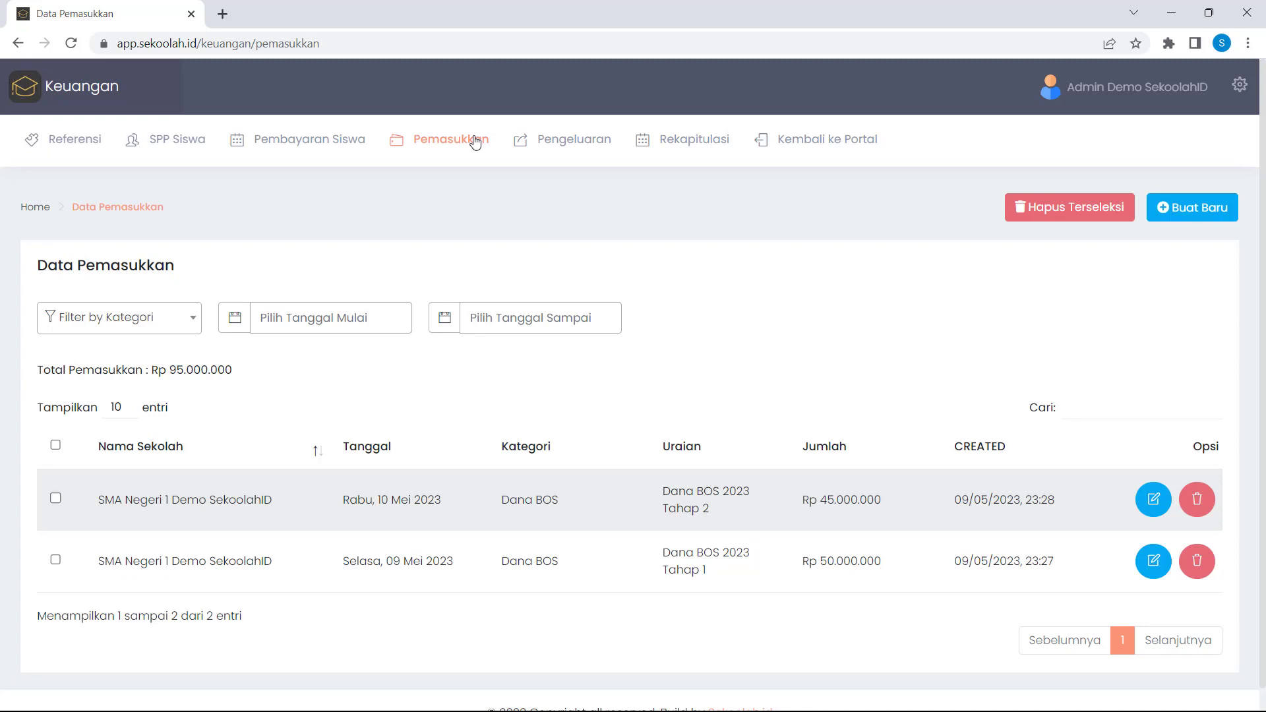
click(1176, 225)
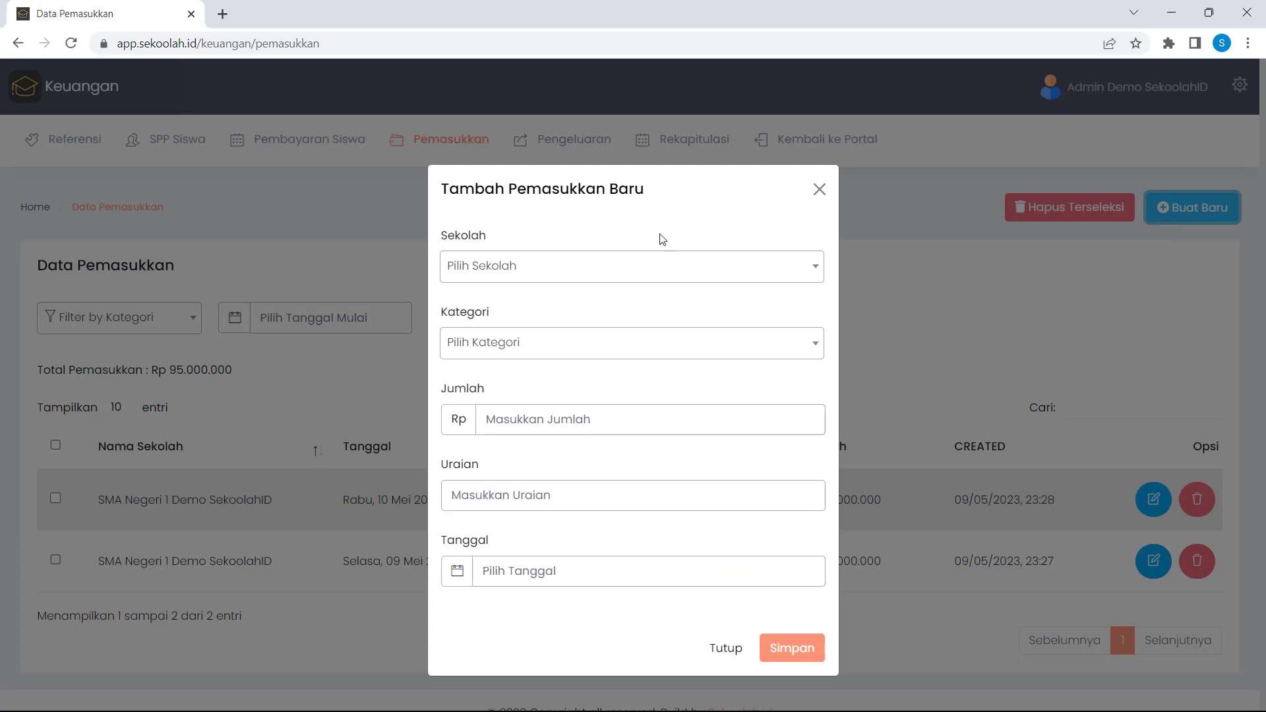
click(602, 266)
click(557, 355)
click(558, 354)
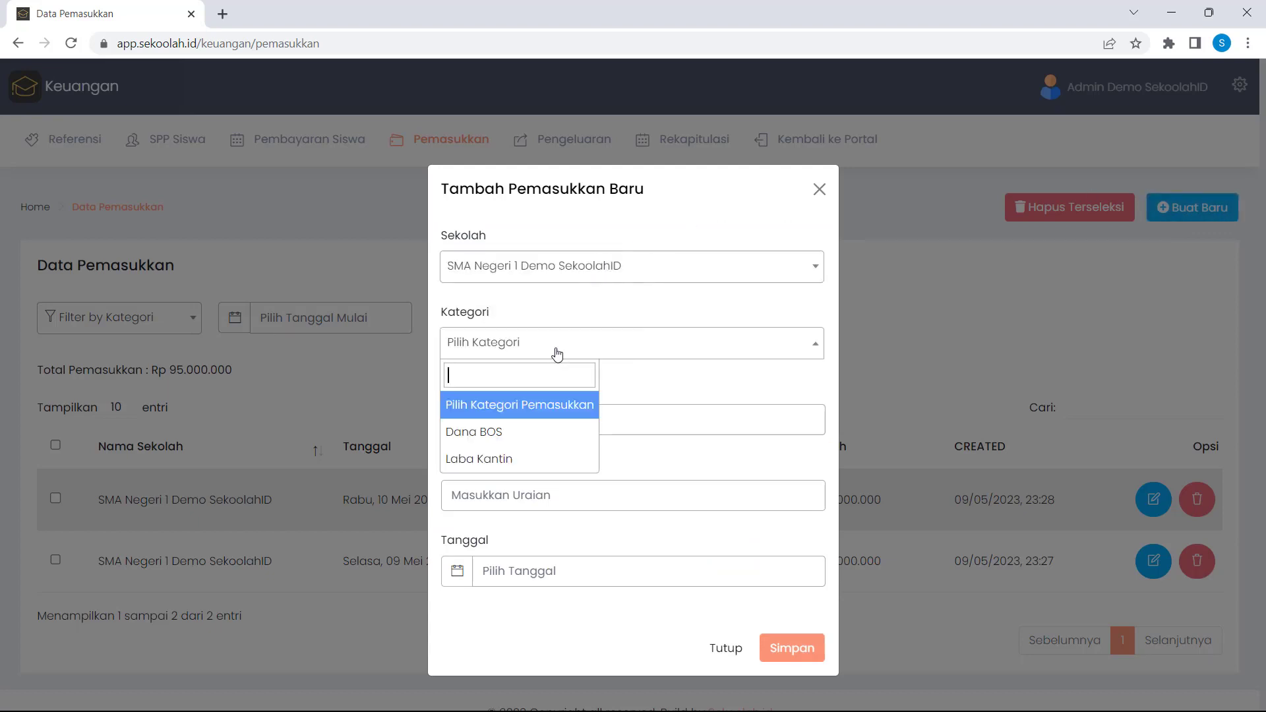
click(542, 460)
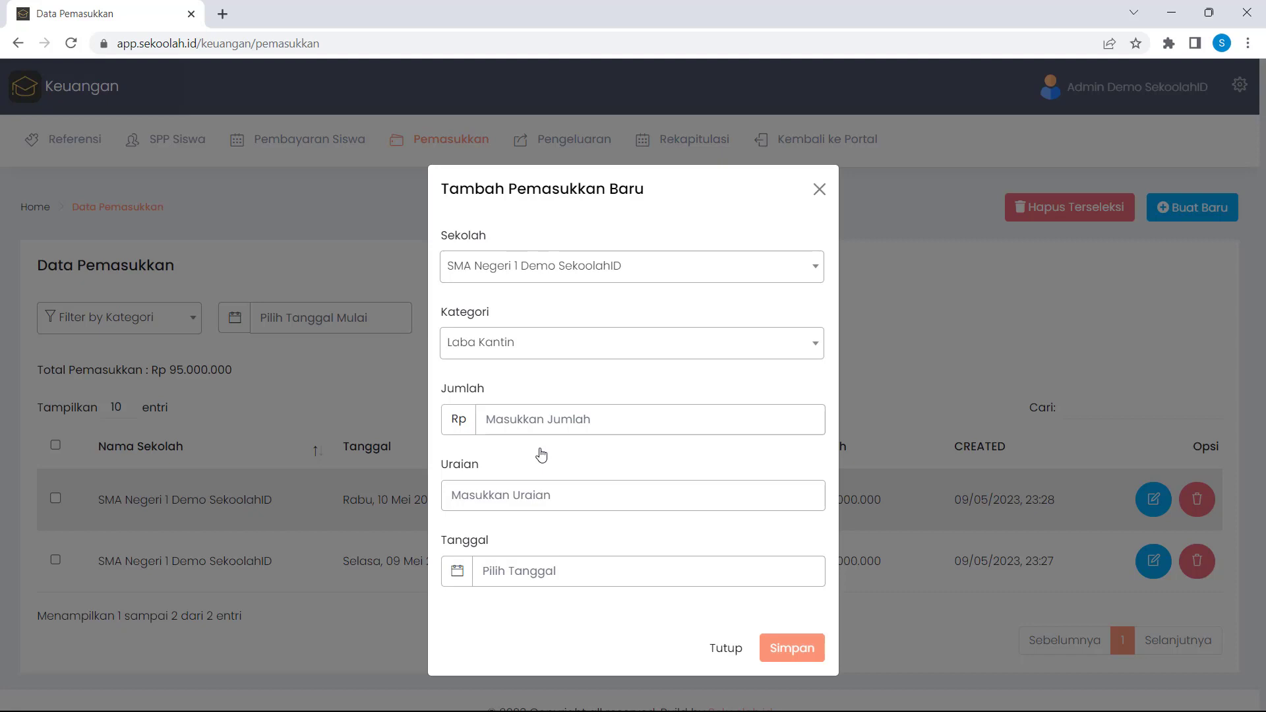
- Set the income amount (Jumlah) to 5000000 and the description (Uraian) to "Keuntungan Kantin Sekolah Bulan Mei 2023"
click(550, 421)
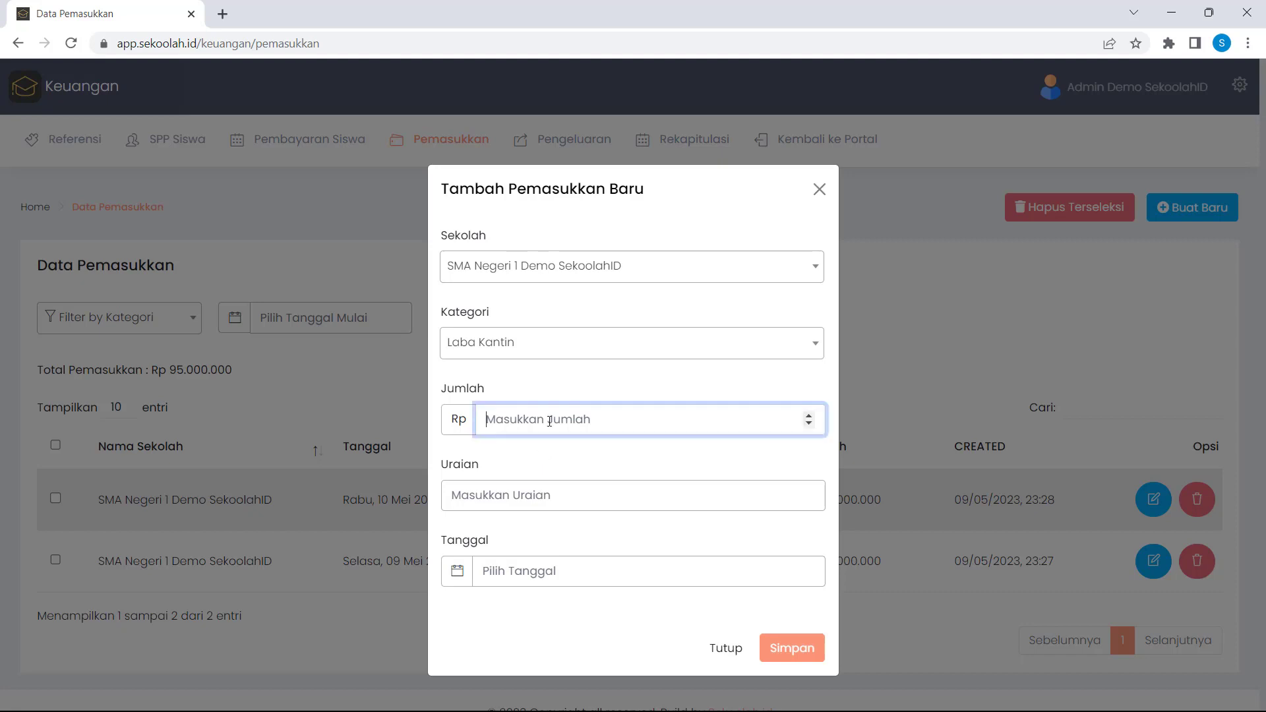
text(5000000)
click(552, 495)
text(Keuntung)
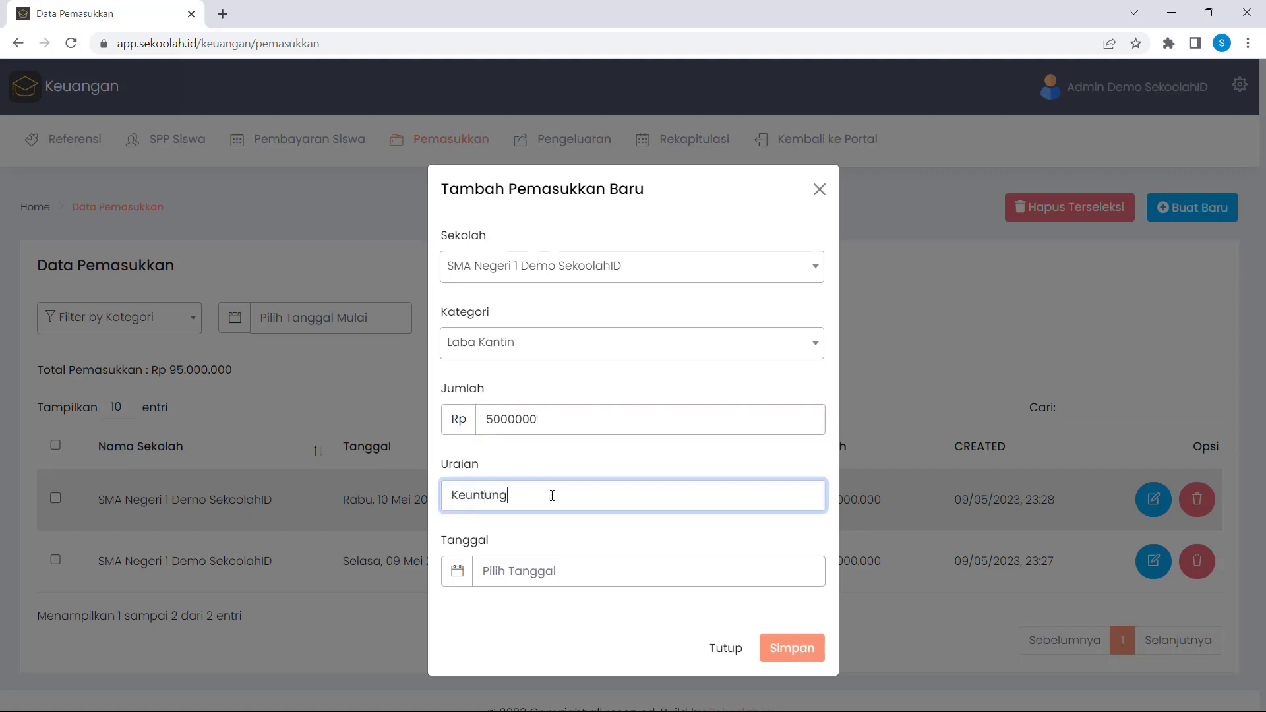
text(an Kantin Sekola)
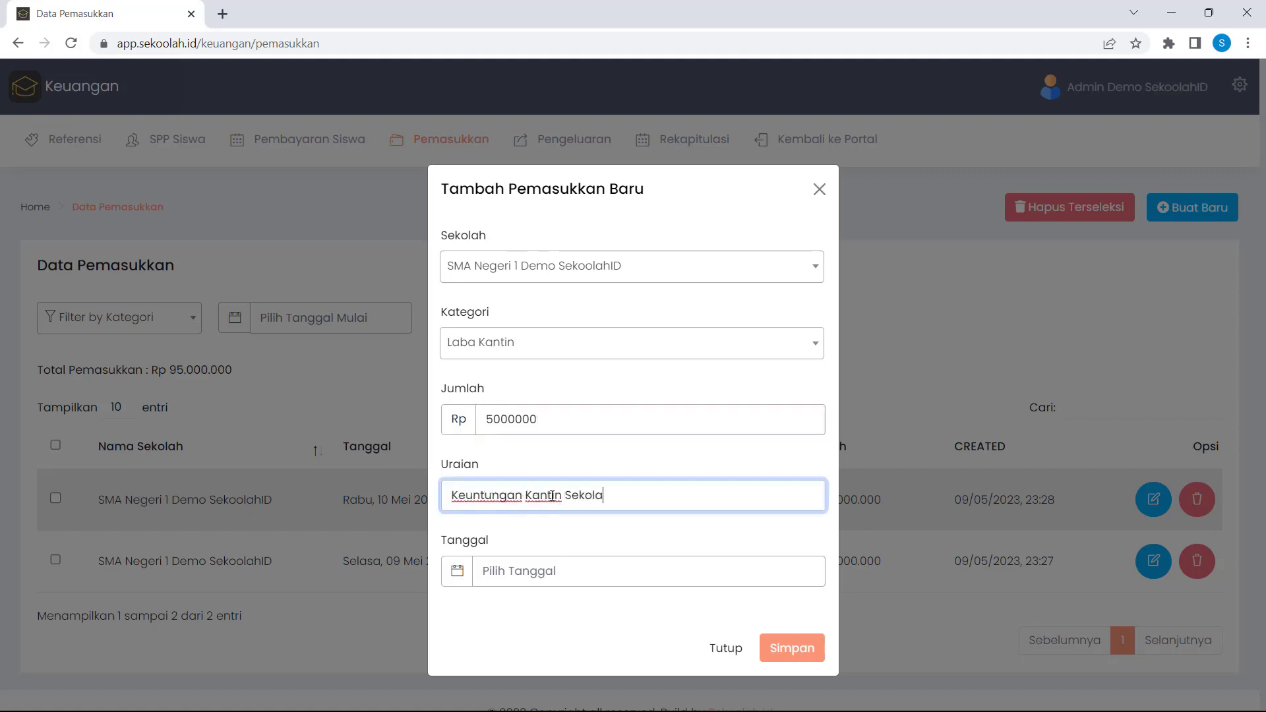
text(h Bulan Mei 2023)
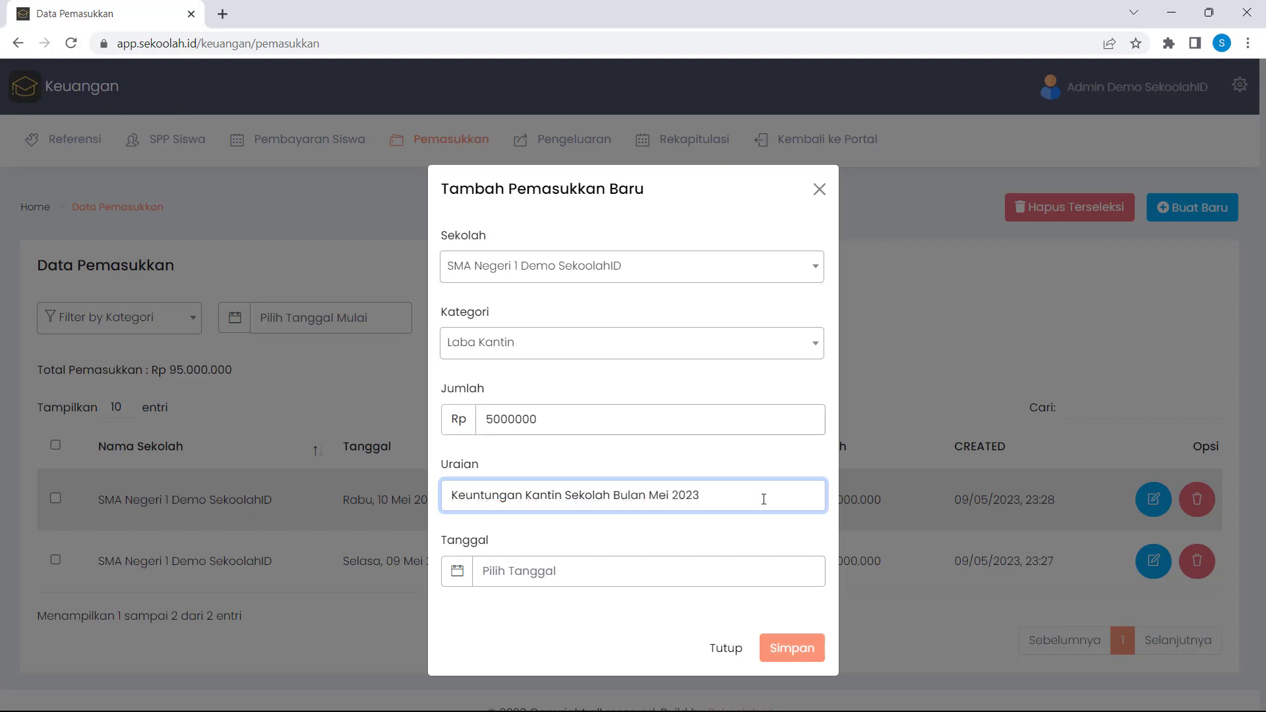
- Date the canteen profit income entry 2023-05-31 and save it
click(647, 574)
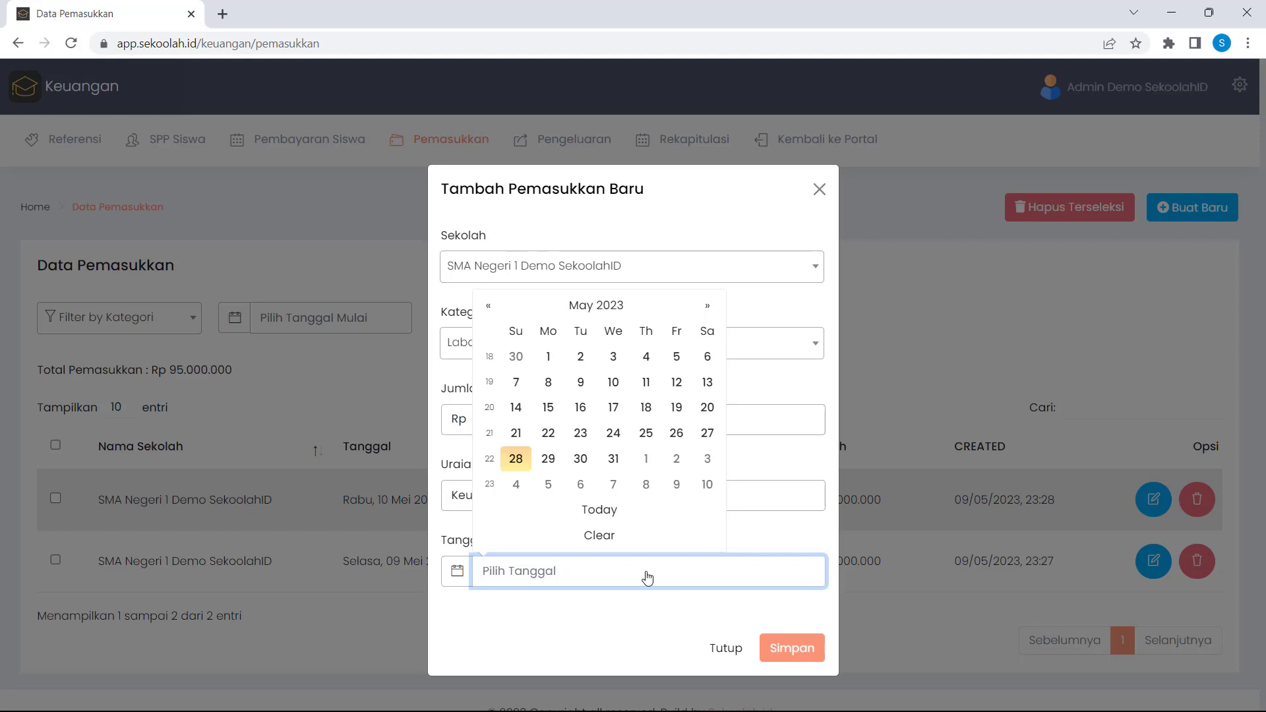
click(613, 460)
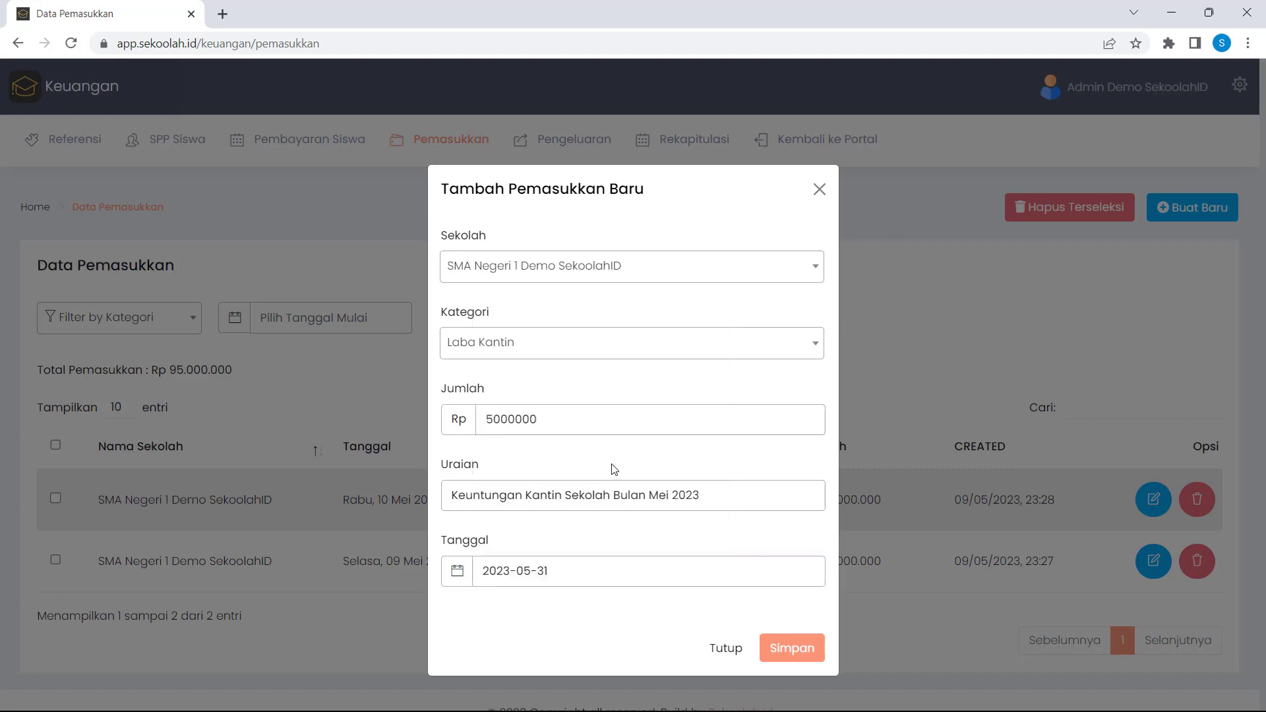
click(796, 655)
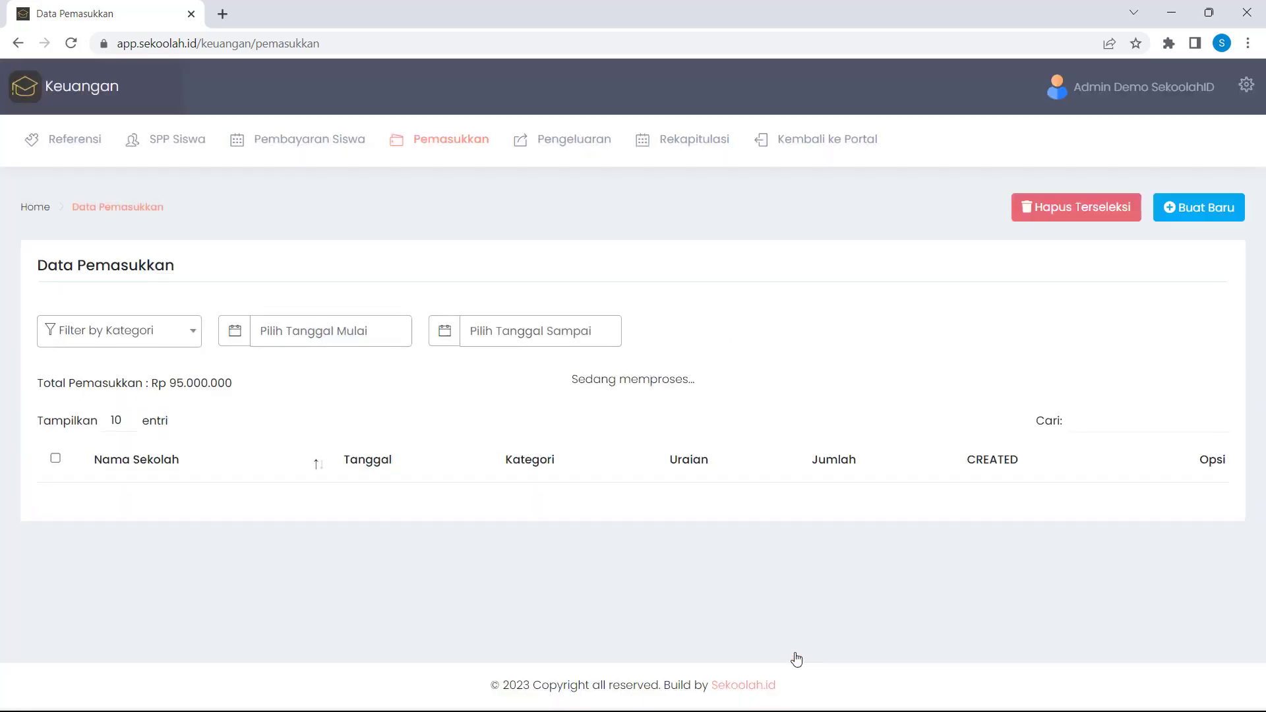
- Examine the category, start date and end date filters of the income list without applying any
scroll(796, 658, down, 1)
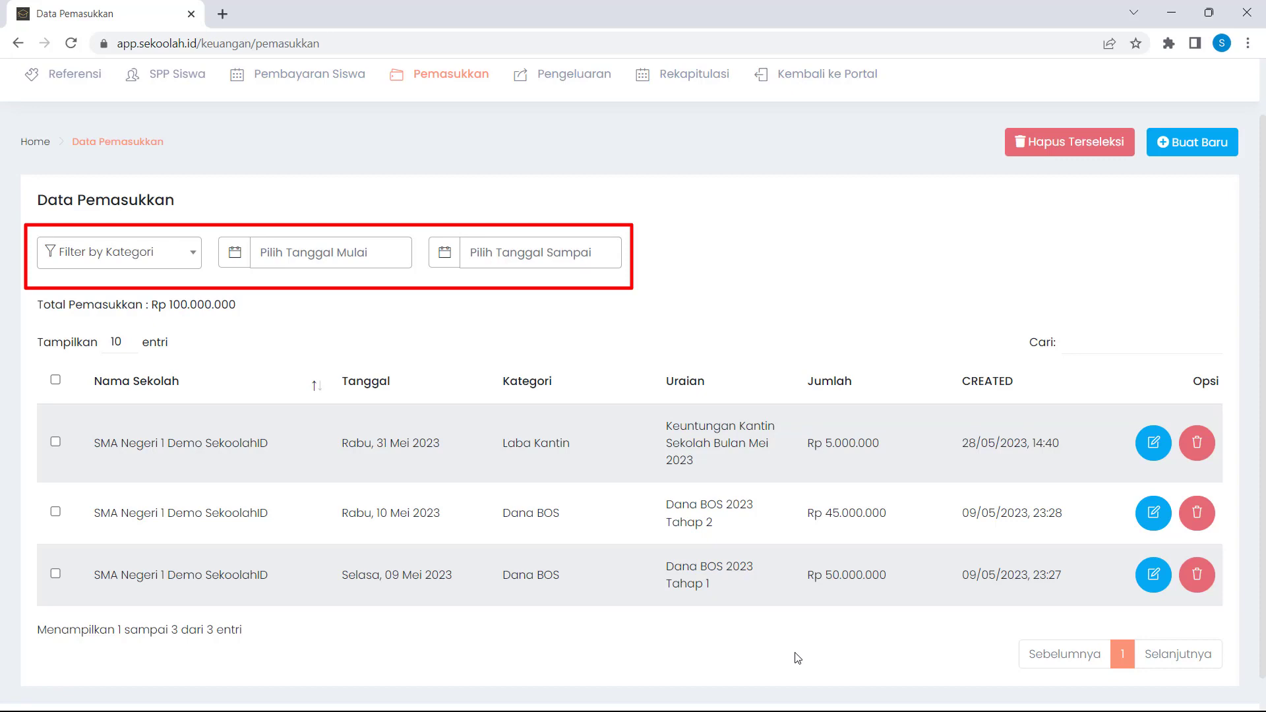
click(181, 254)
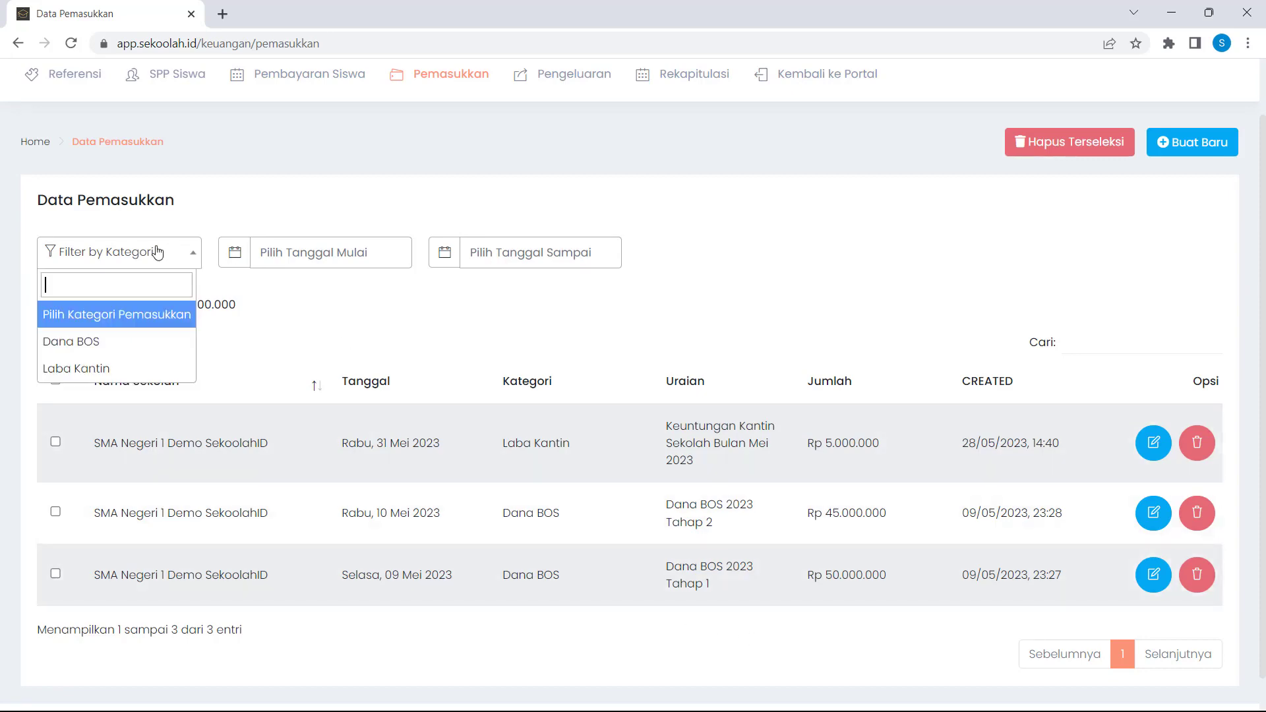
click(335, 263)
click(496, 260)
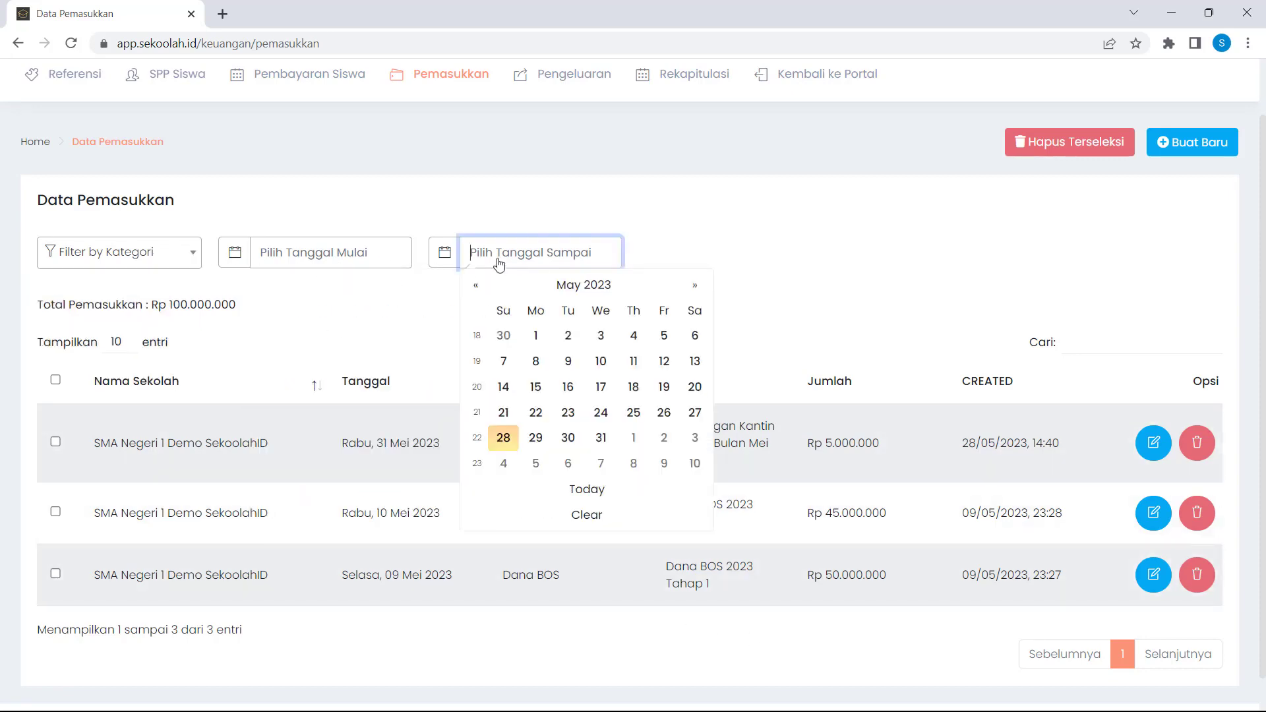
click(677, 256)
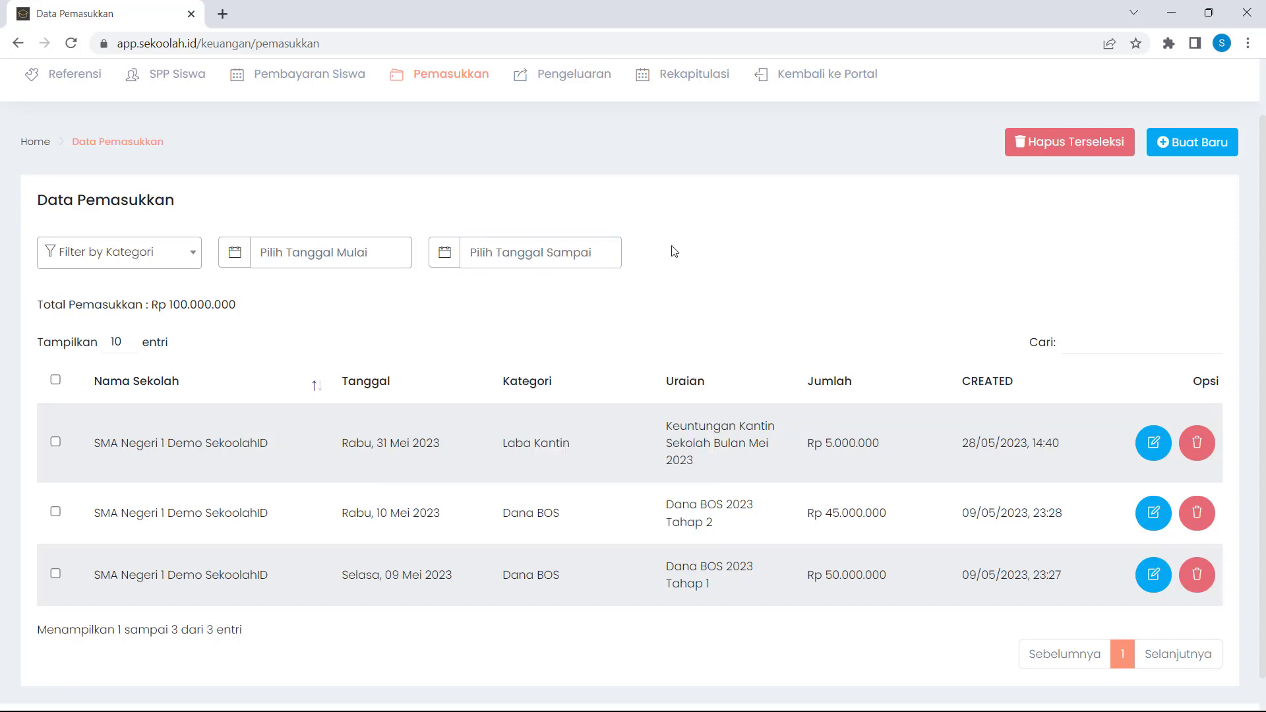
- Start a new expense entry (Pengeluaran) for SMA Negeri 1 Demo SekoolahID in the category Perawatan Gedung
click(557, 72)
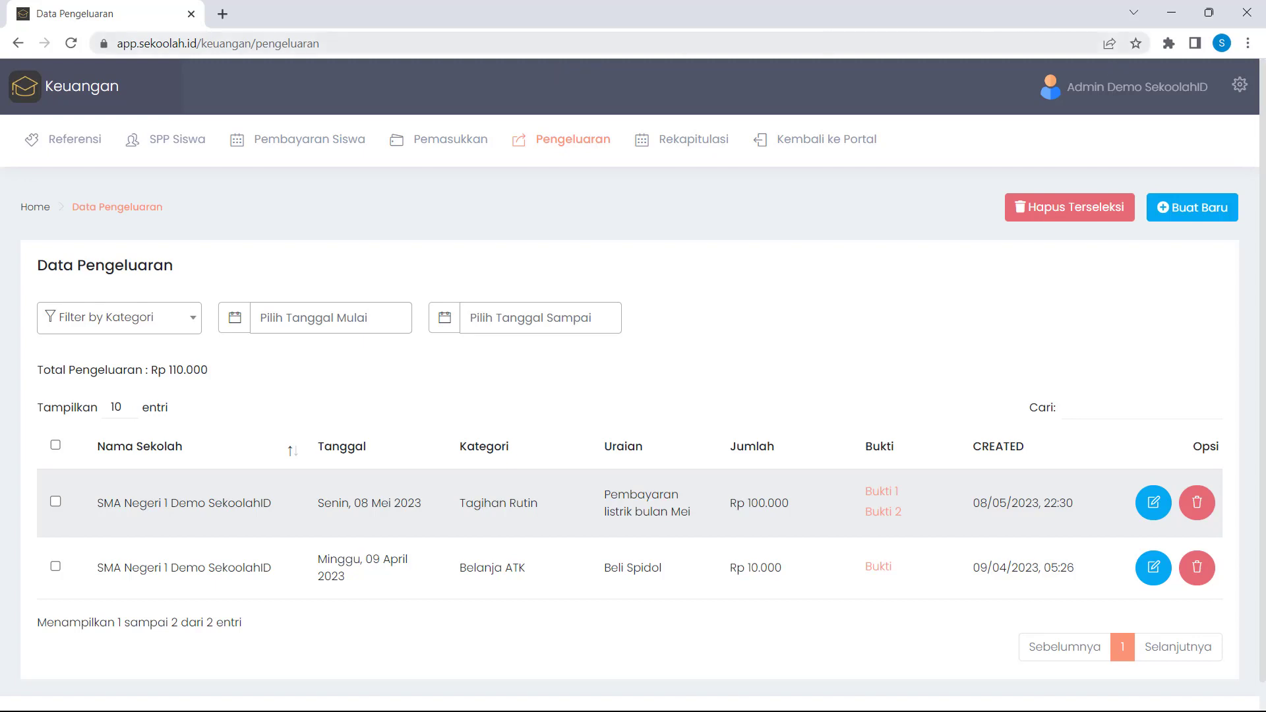
click(1192, 207)
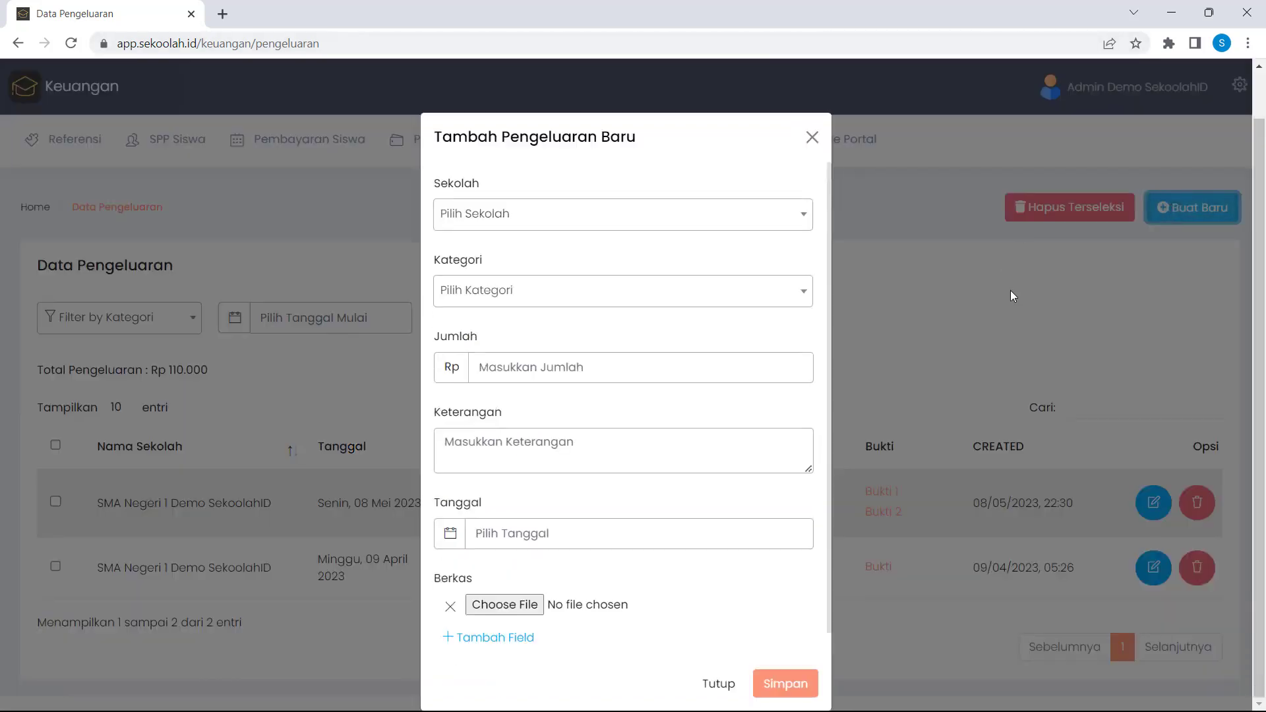
click(676, 220)
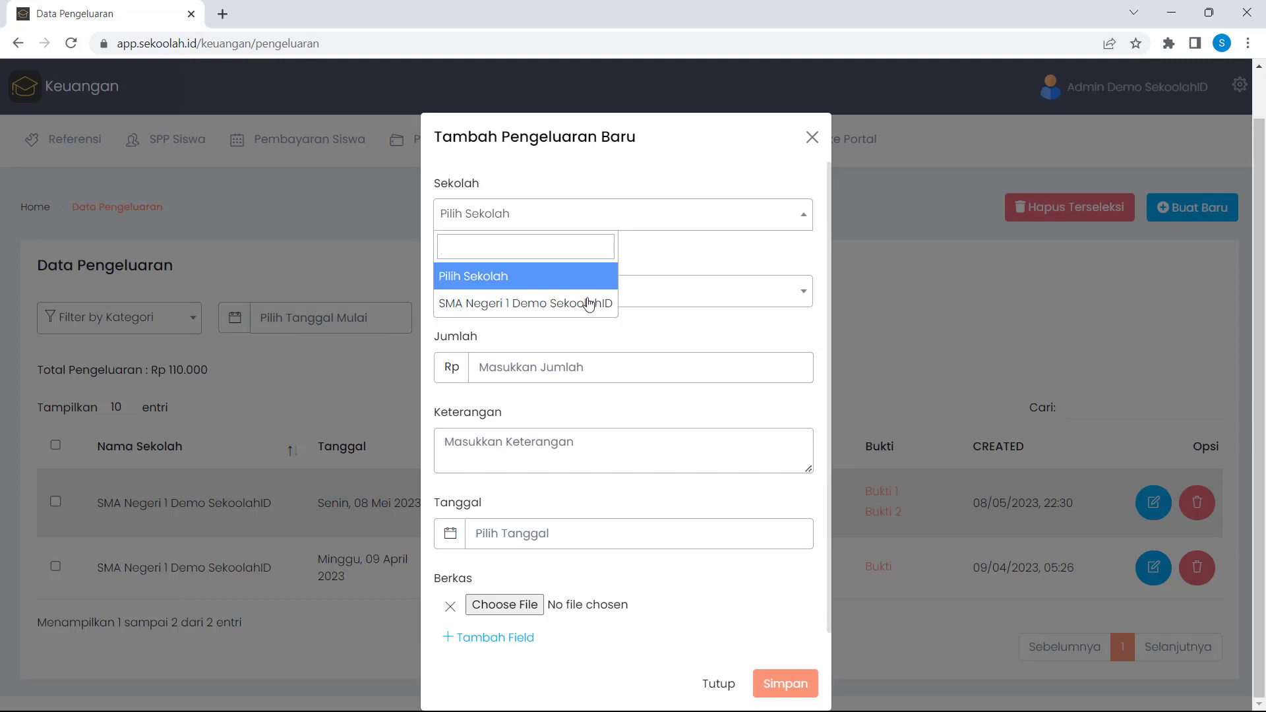
click(586, 302)
click(589, 304)
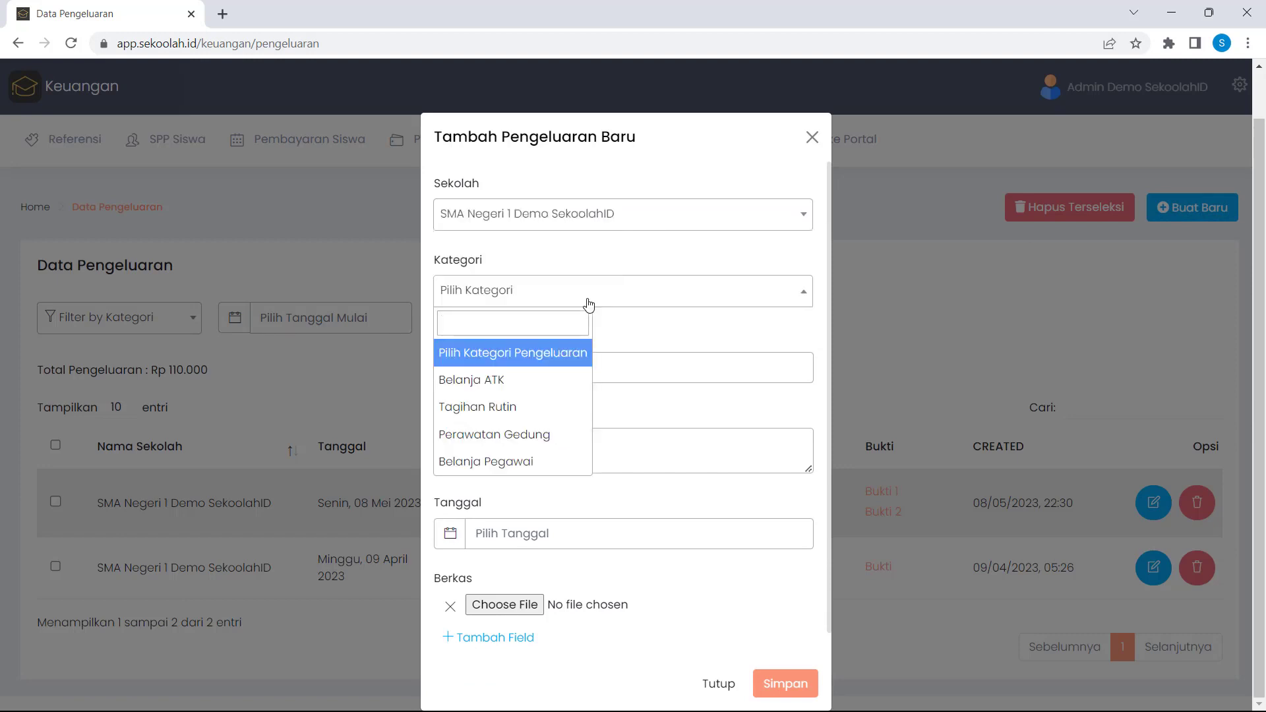
click(554, 434)
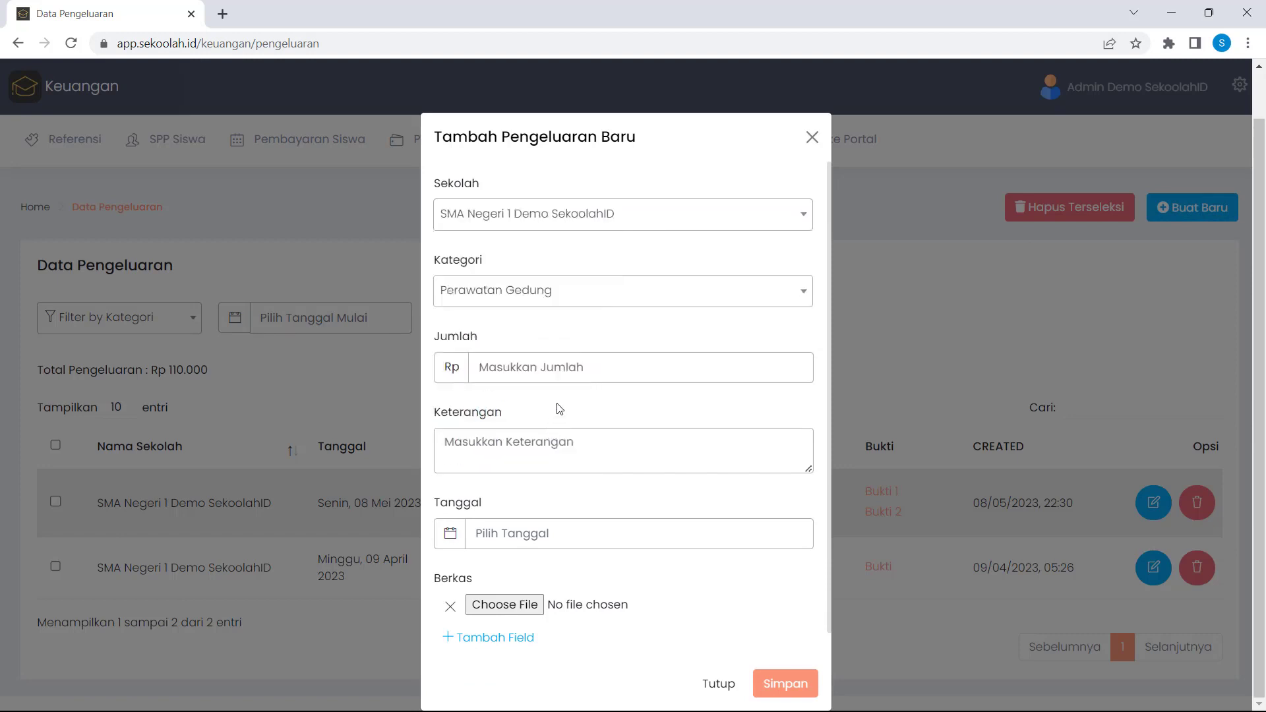
- Fill in the expense with amount 1000000, description (Keterangan) "Pembelian seng 10 lembar" and date 2023-05-10
click(561, 373)
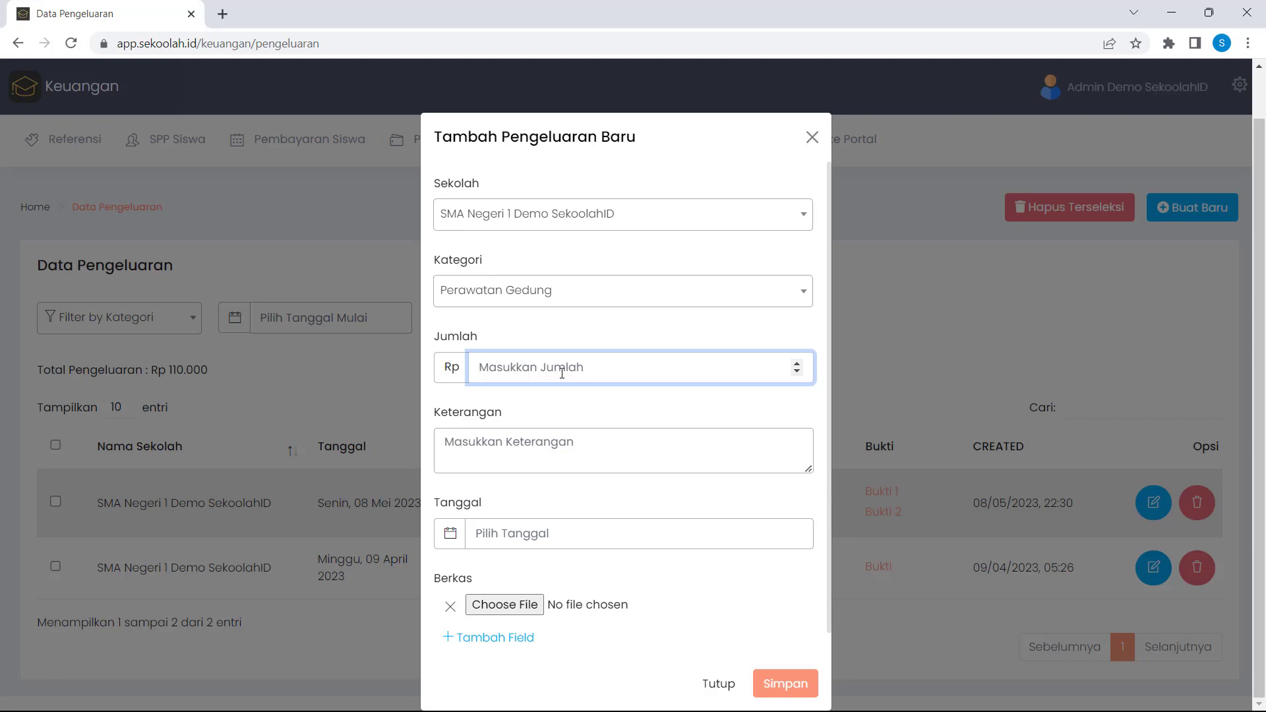
text(1000000)
click(554, 441)
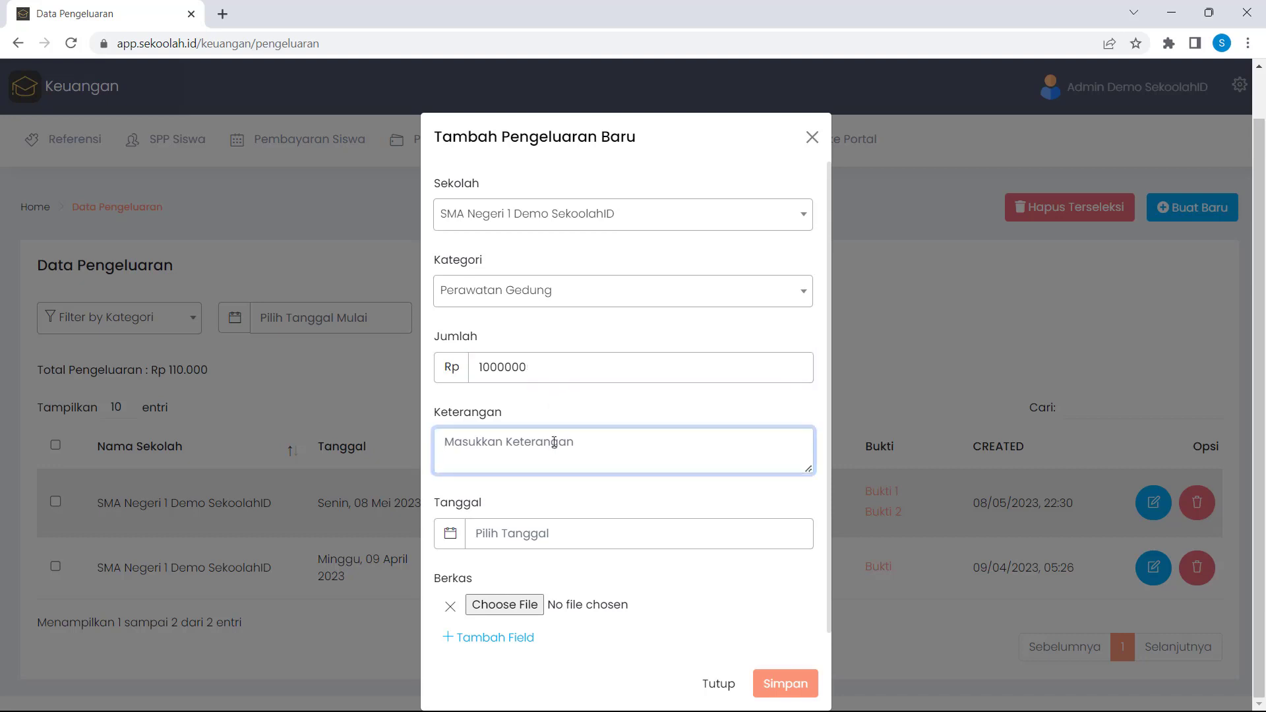
text(Pembeli)
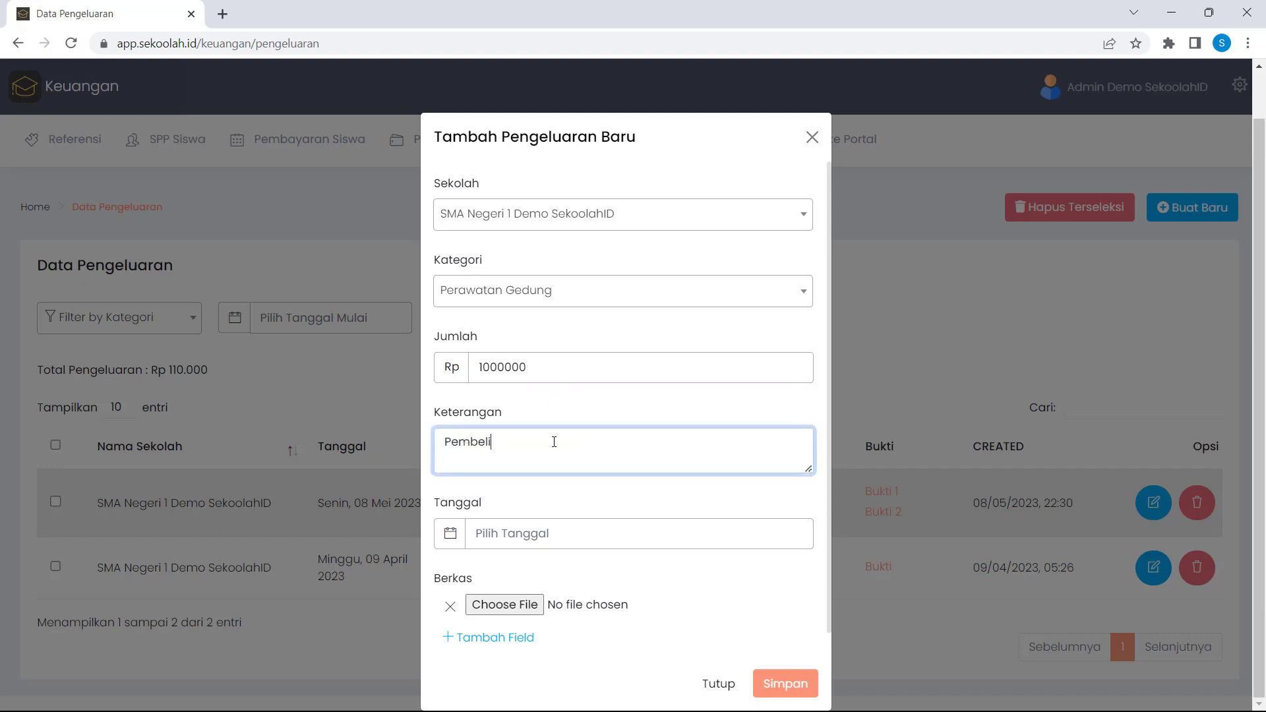
text(an seng 10 lembar)
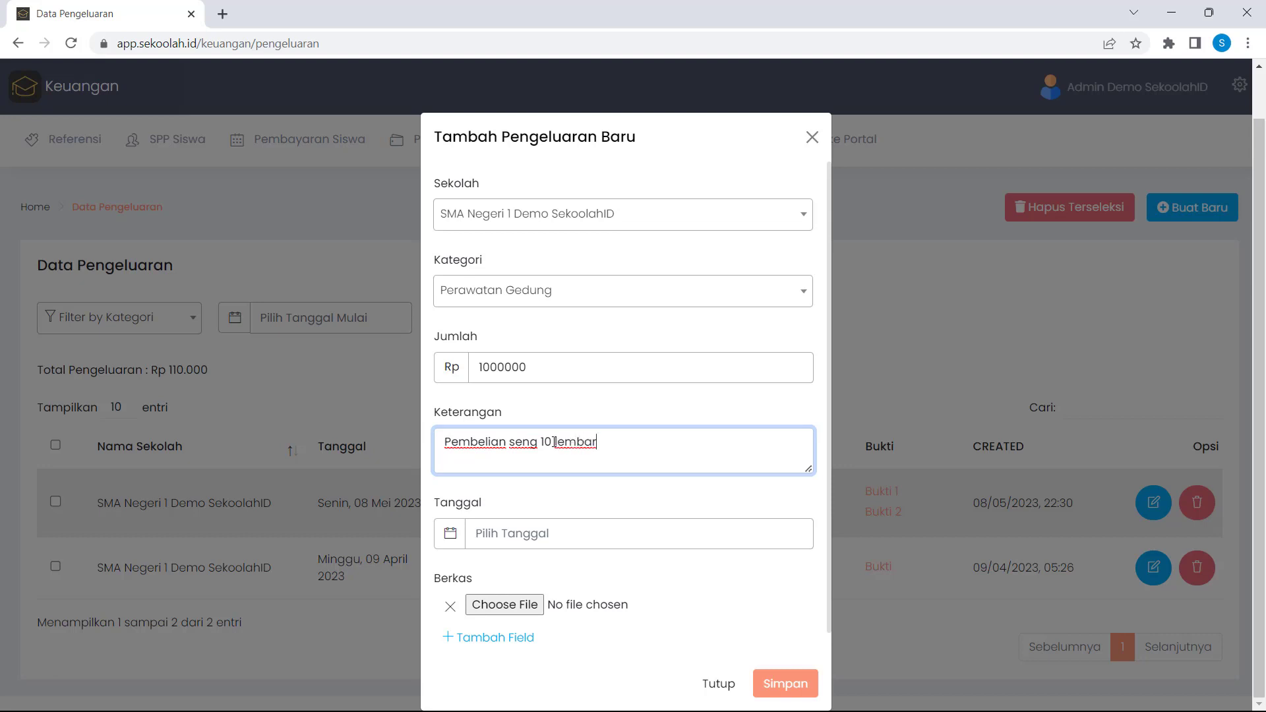
click(542, 533)
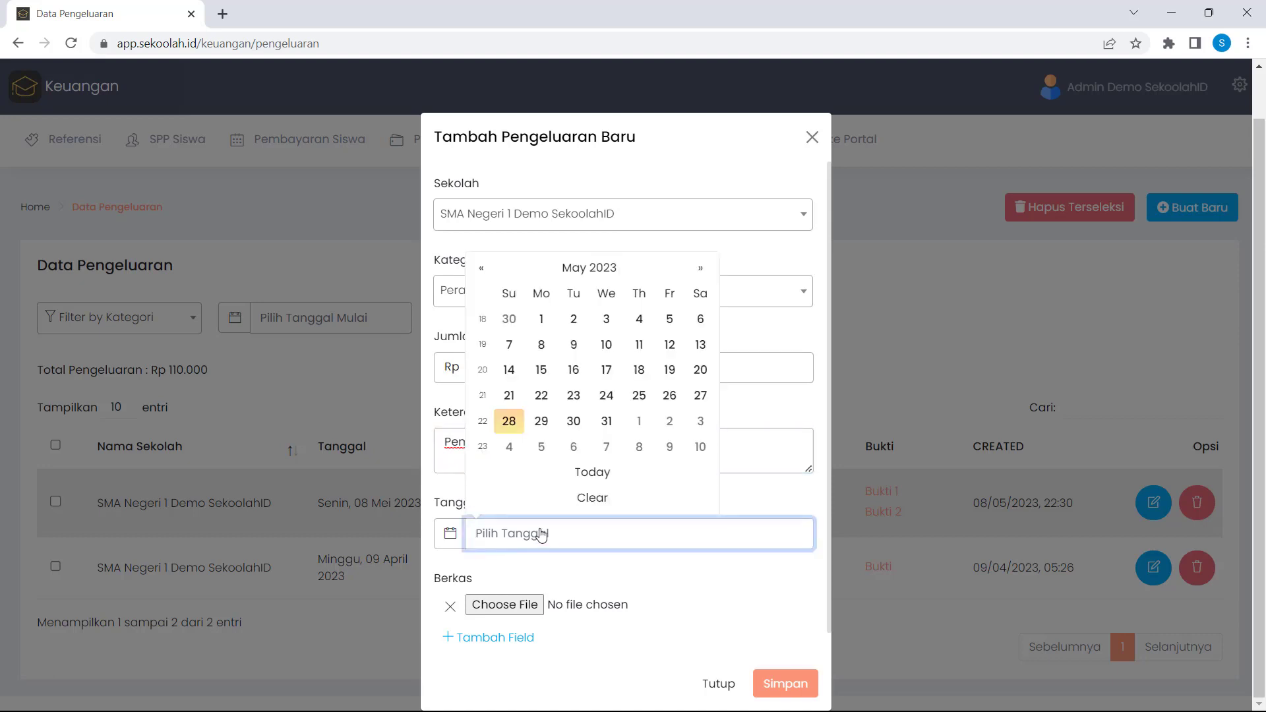
click(607, 348)
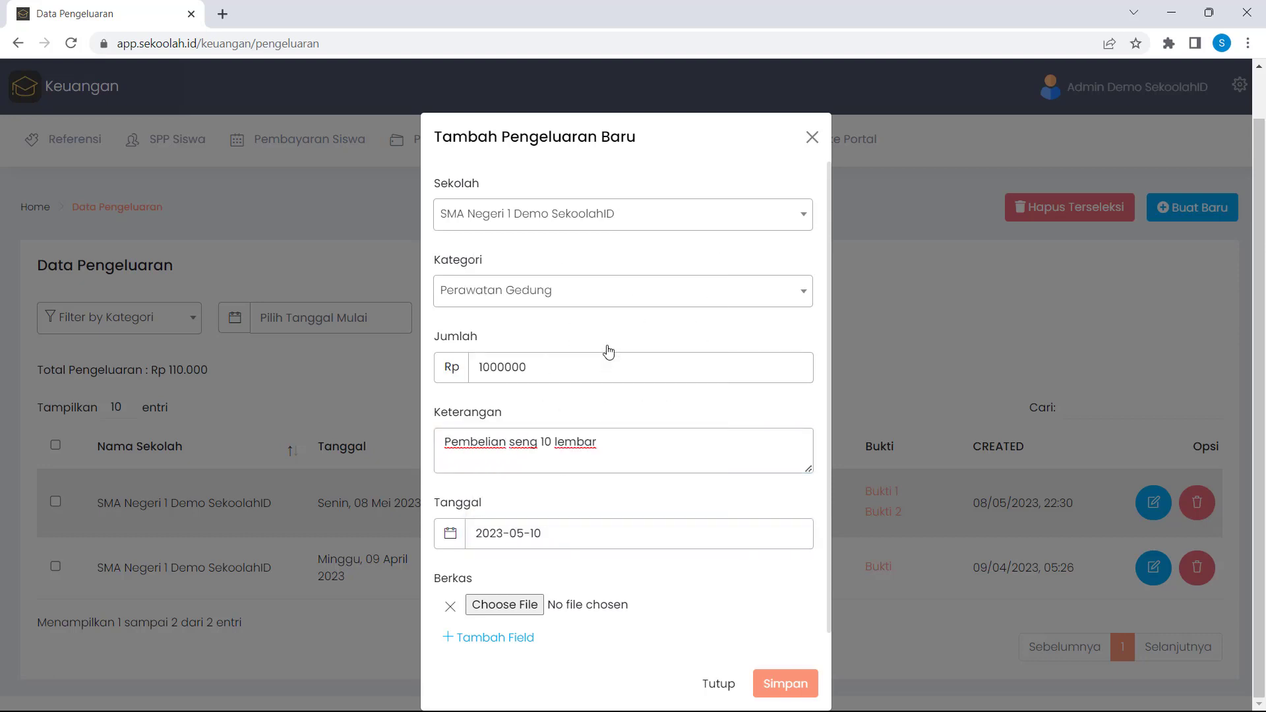
- Attach the image "10 lembar seng" from the Bukti Beli folder to the expense as proof of purchase
scroll(608, 352, down, 1)
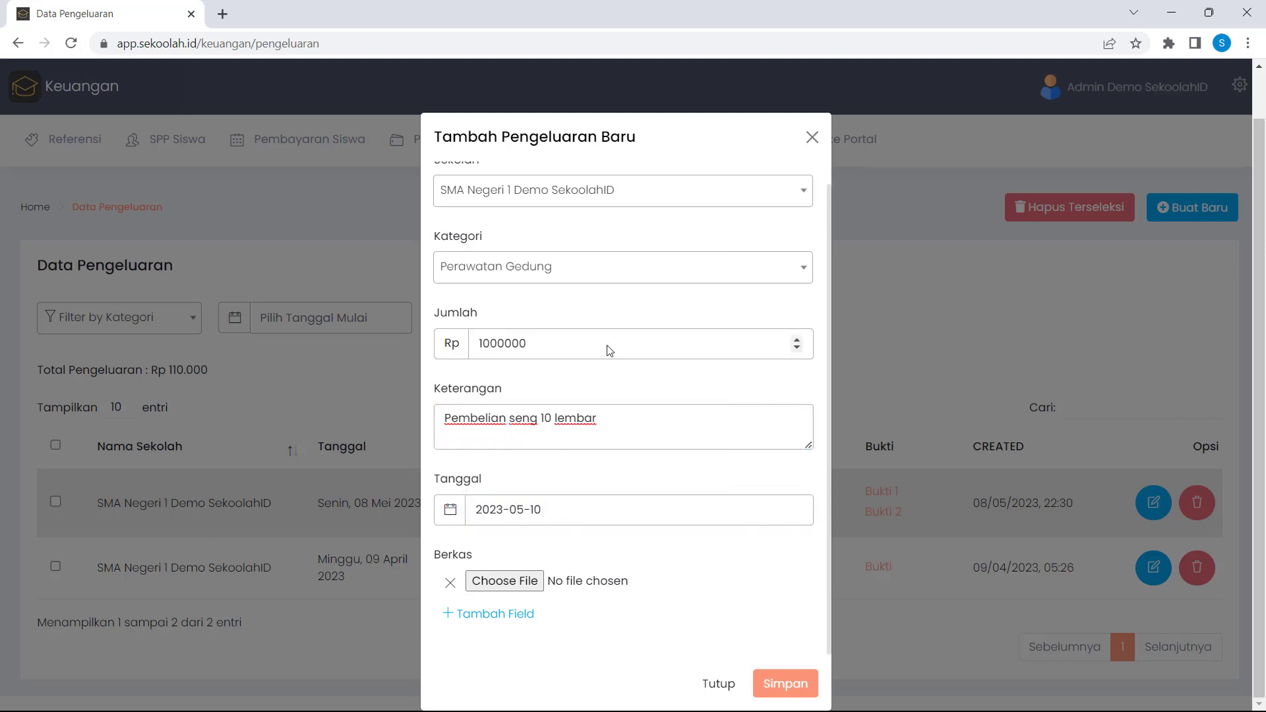
click(505, 581)
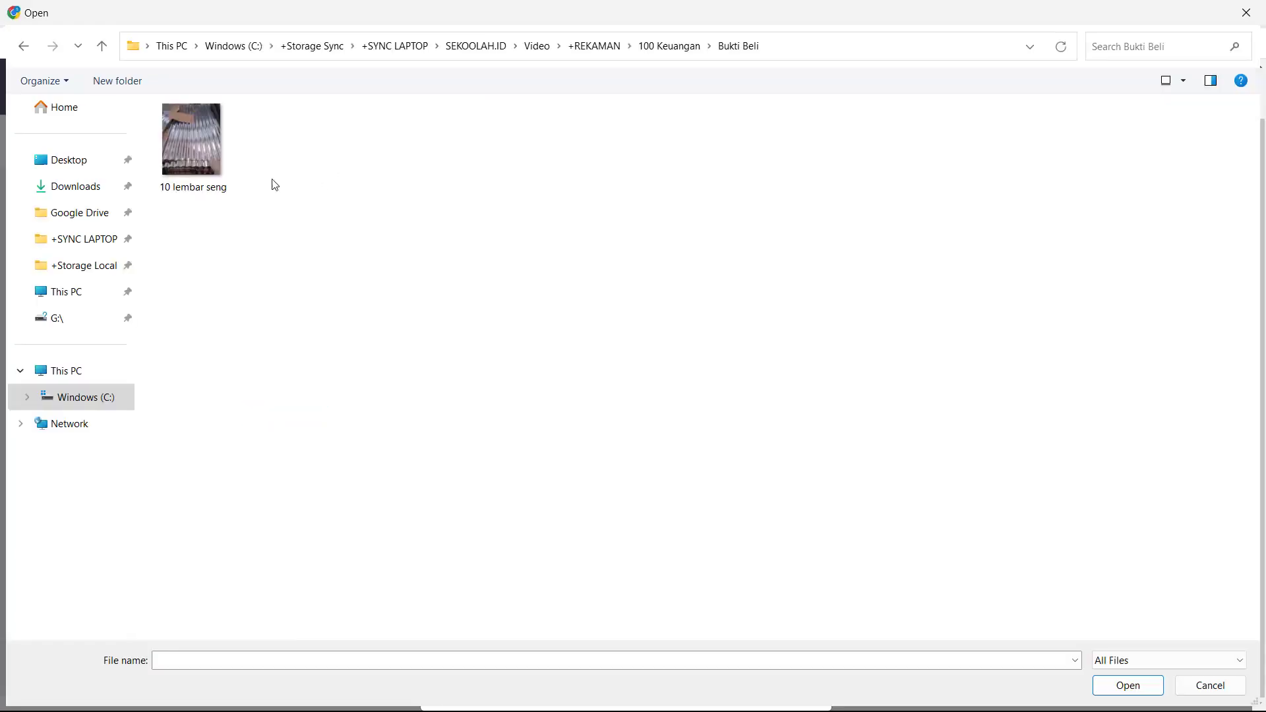
click(212, 152)
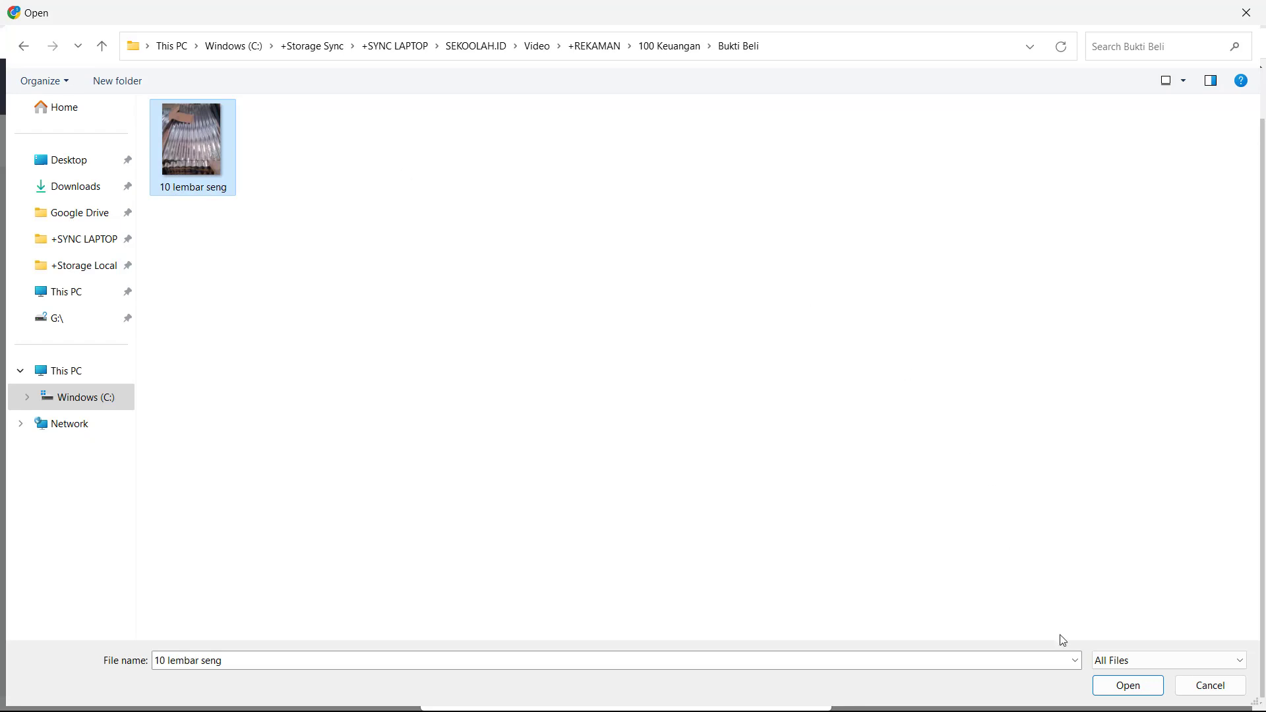
click(1107, 685)
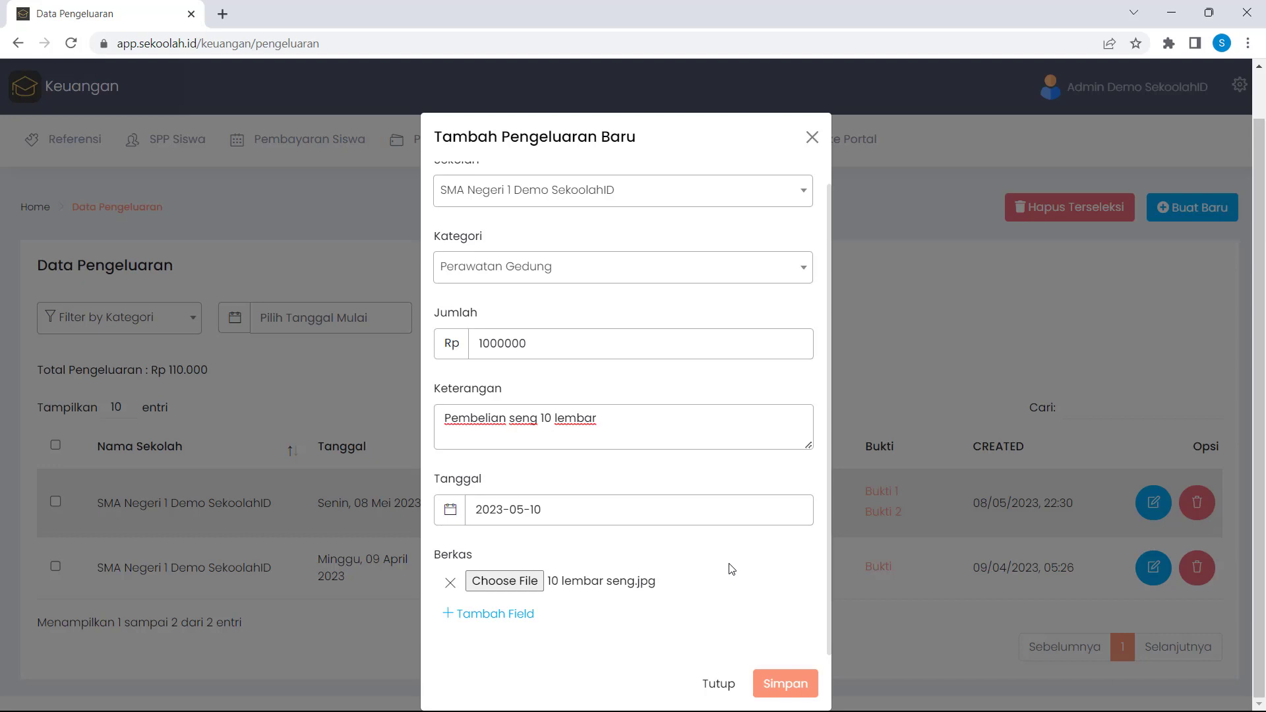
- Add a second file field to the expense, remove it again, and save the expense
click(501, 614)
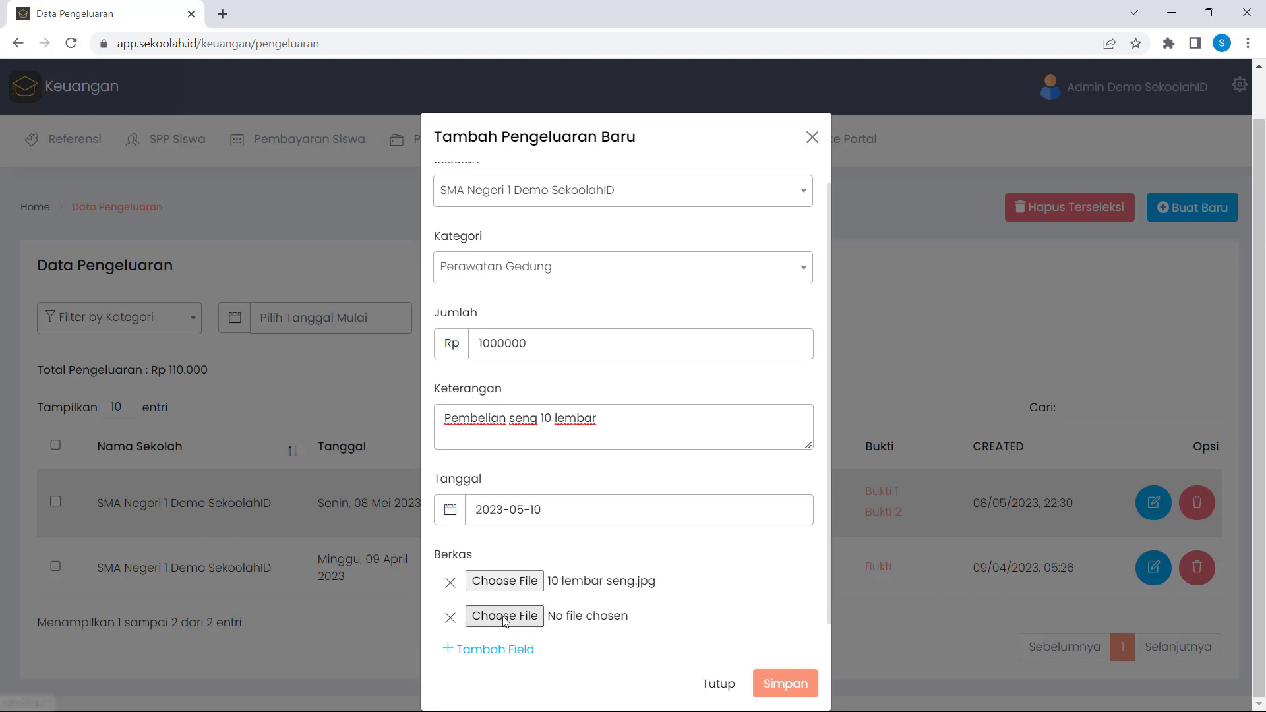
click(450, 620)
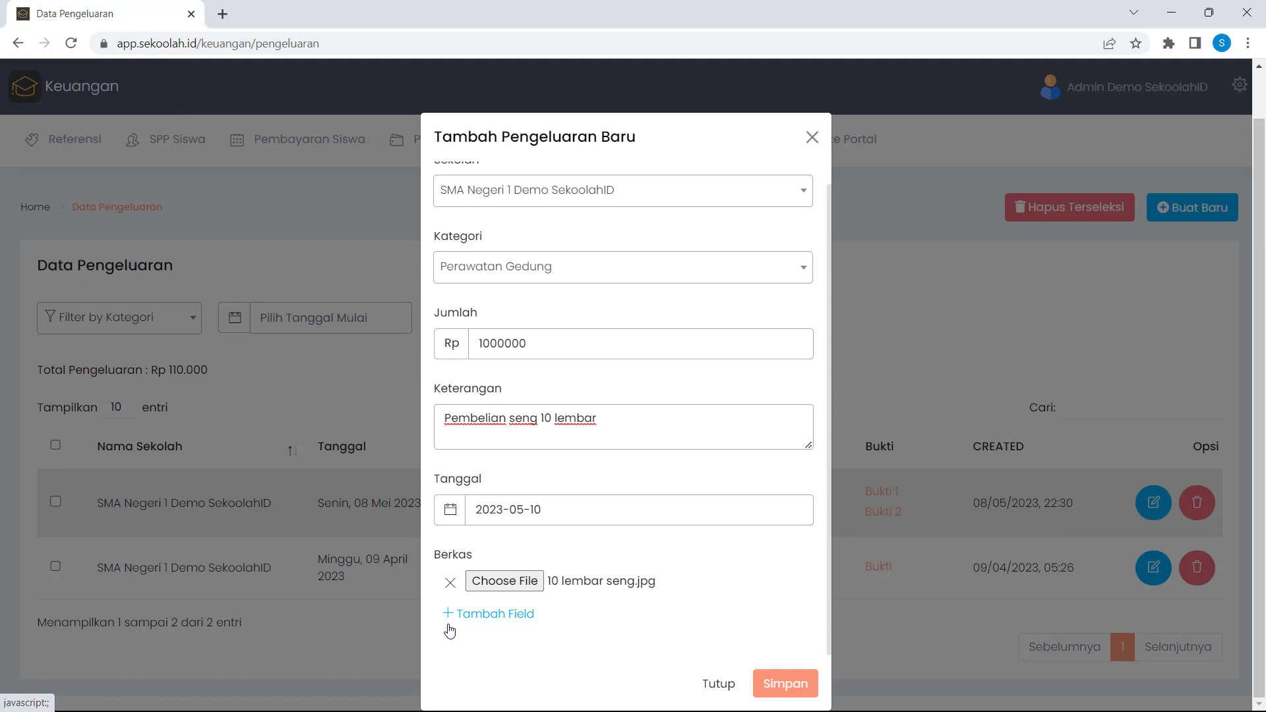
click(799, 693)
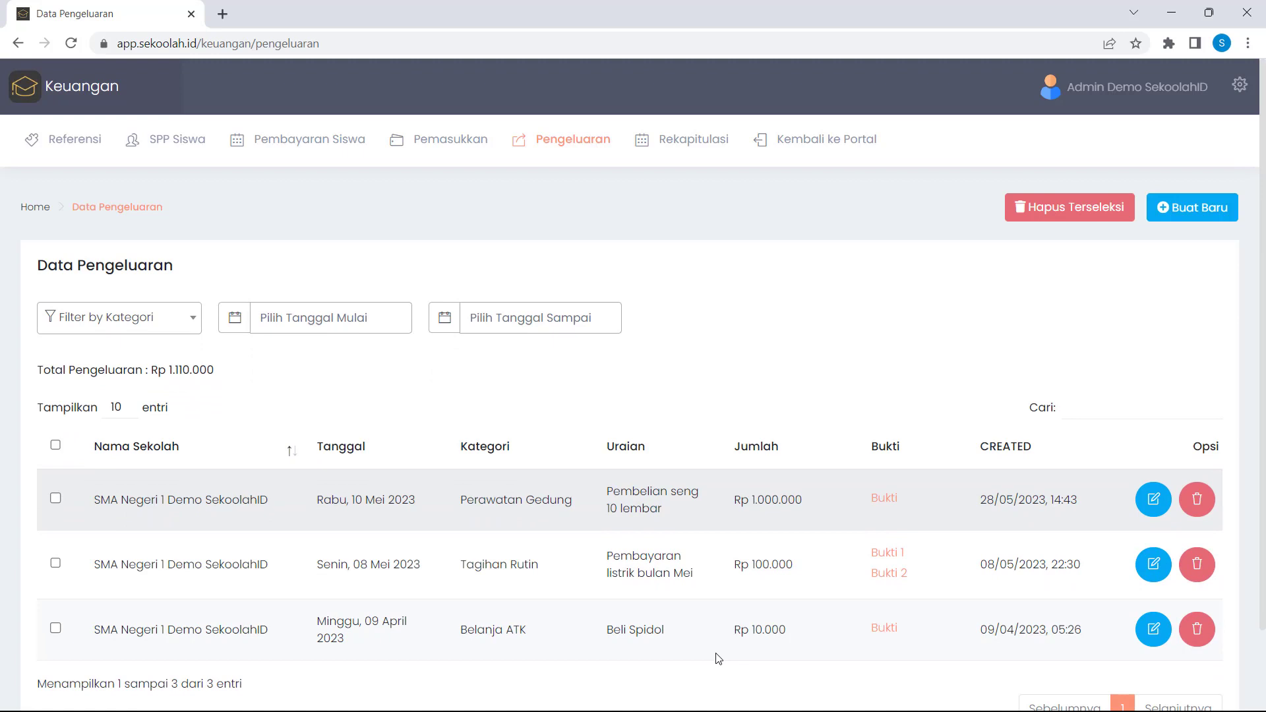
- Display the financial recapitulation (Rekapitulasi) for the period from 2023-05 to 2023-05
click(669, 153)
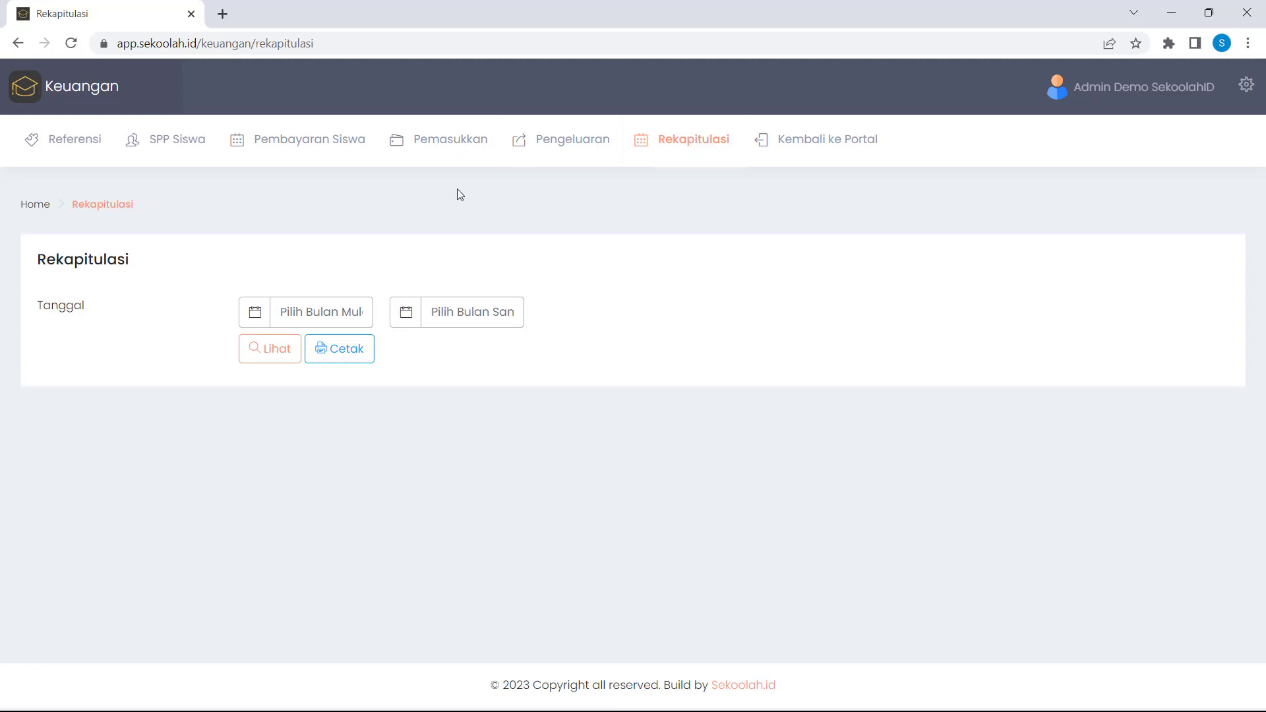
click(343, 311)
click(299, 430)
click(485, 313)
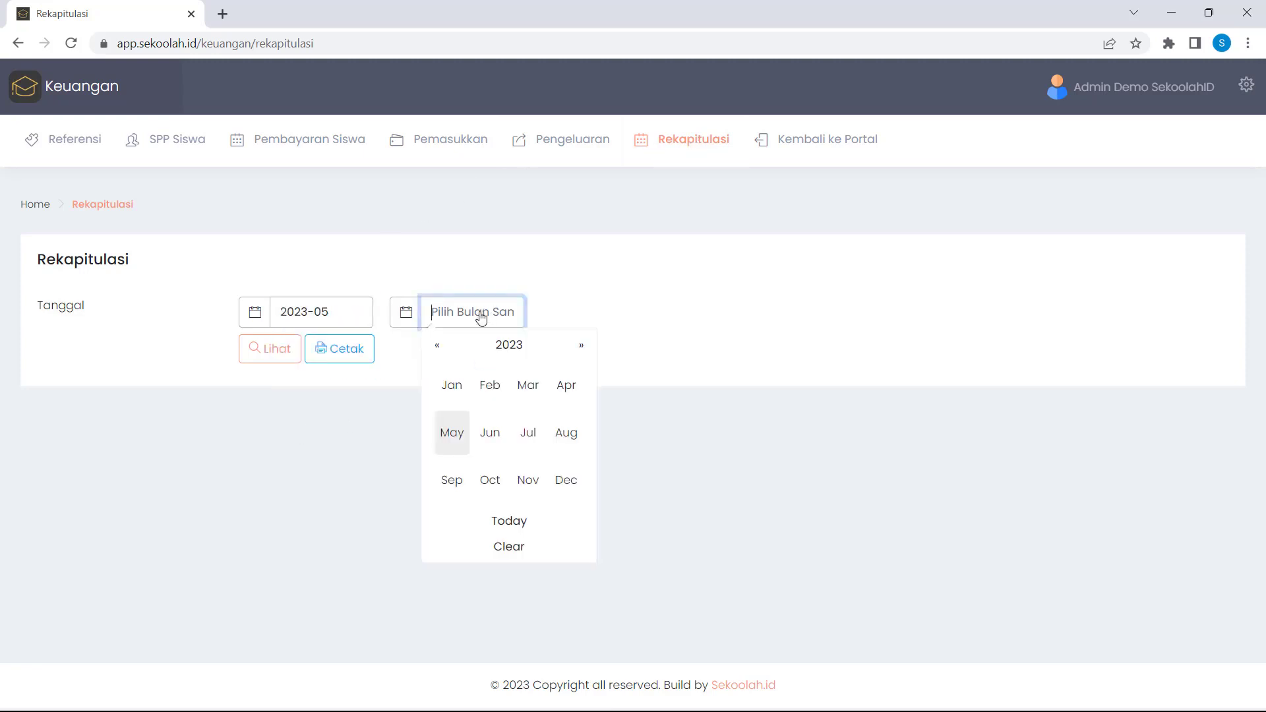
click(443, 432)
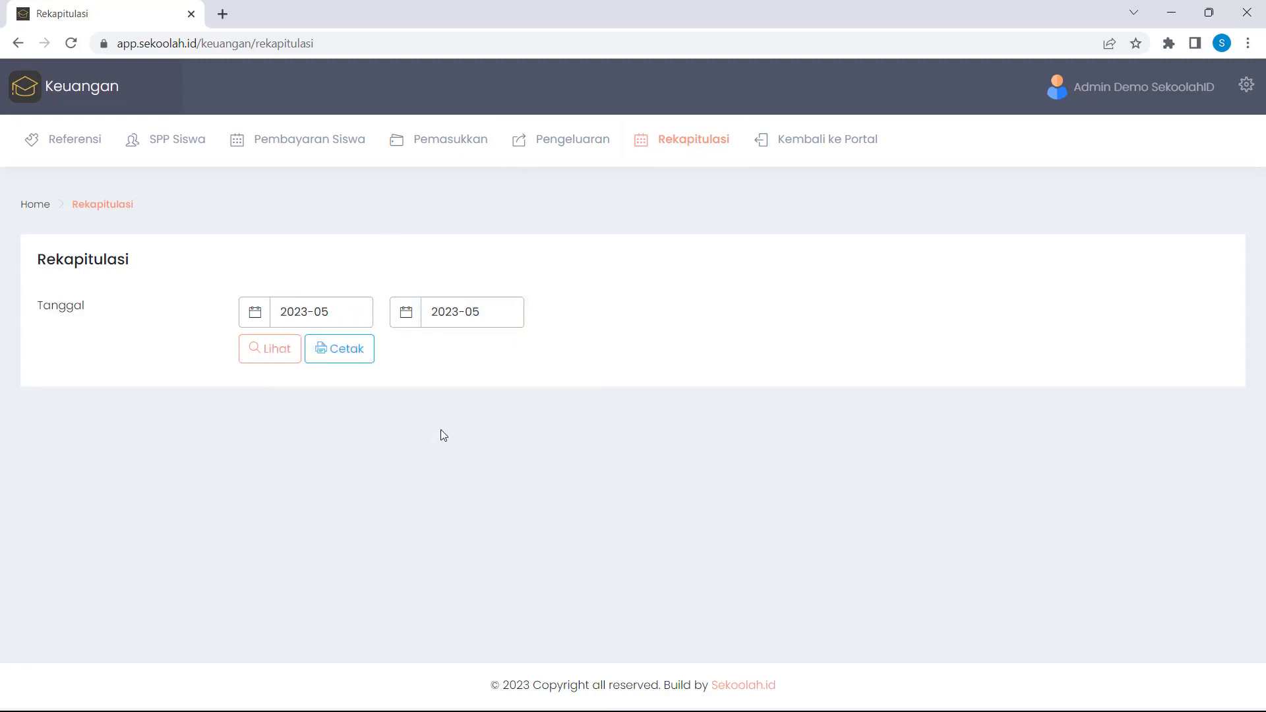
click(270, 362)
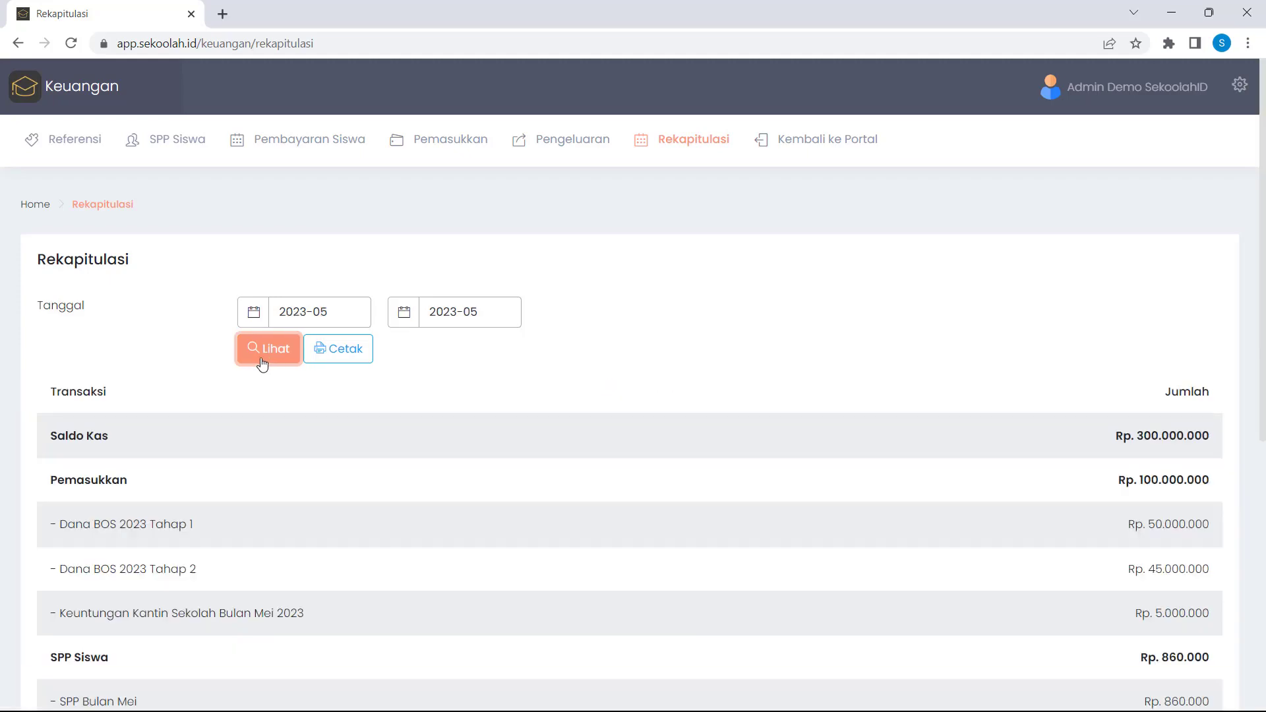
- Review the transactions in the May 2023 recapitulation and open its print version
scroll(261, 360, down, 7)
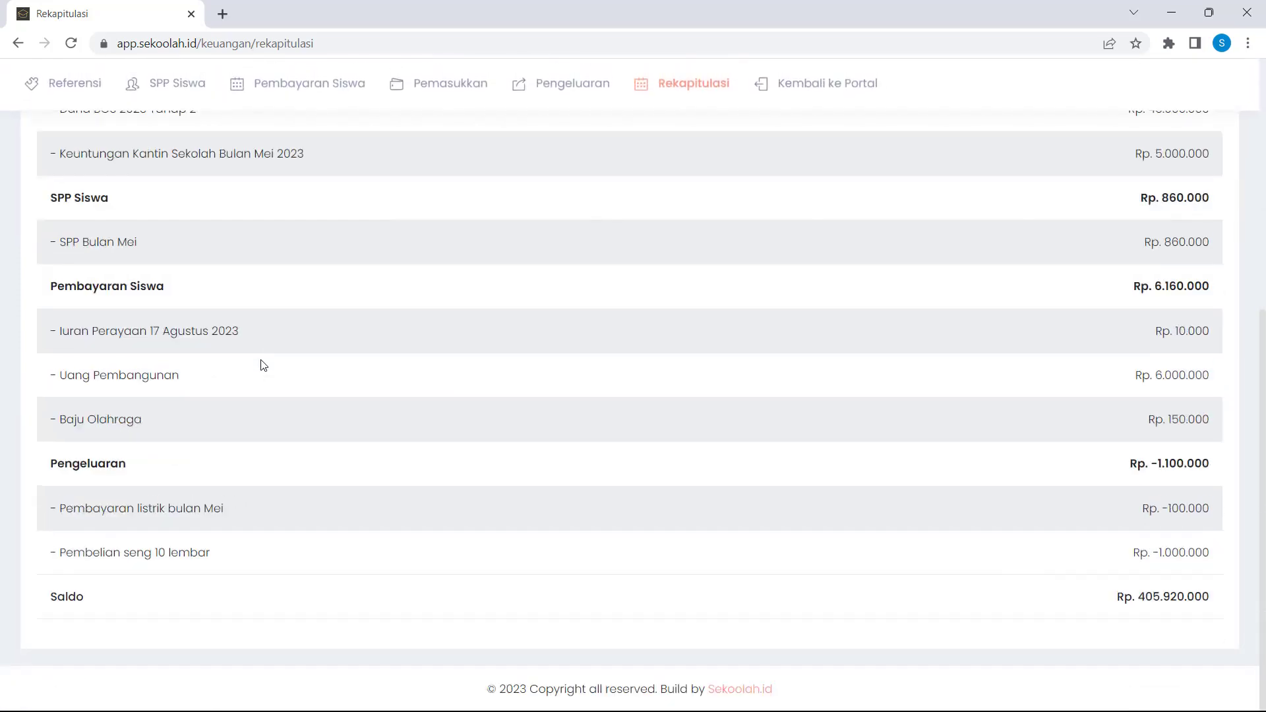
scroll(263, 365, up, 5)
scroll(263, 366, up, 2)
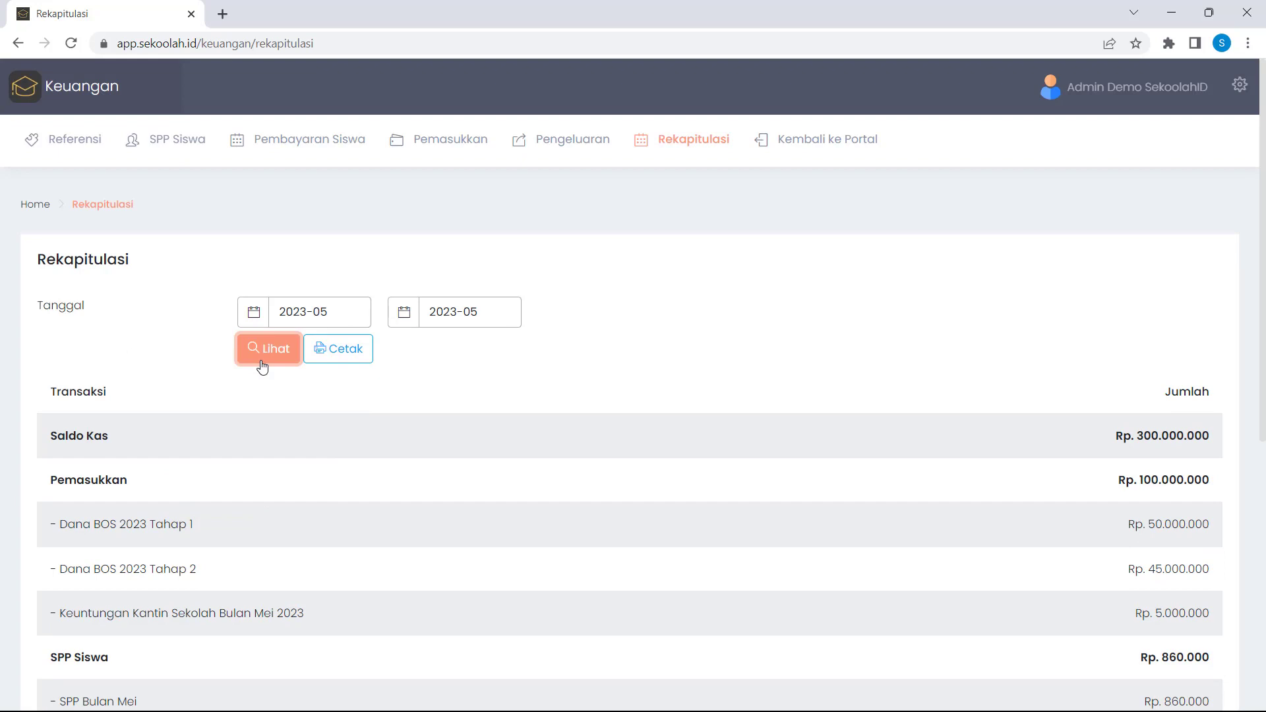
click(337, 360)
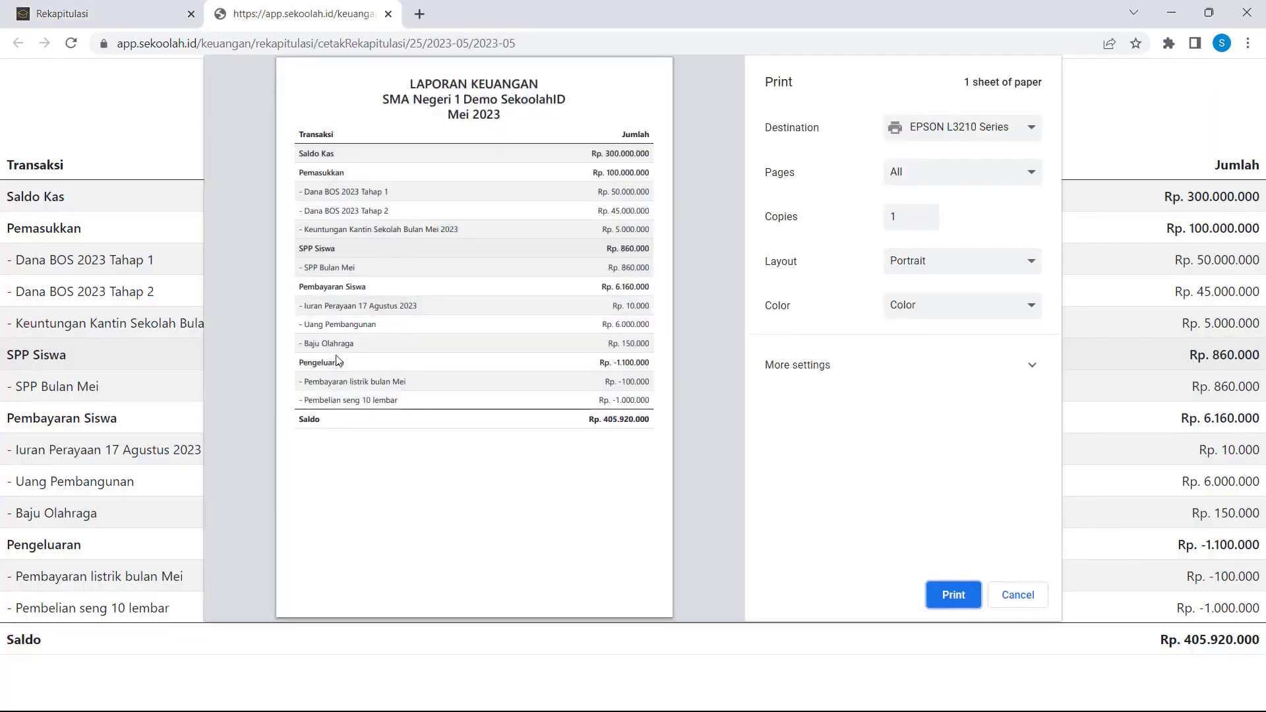